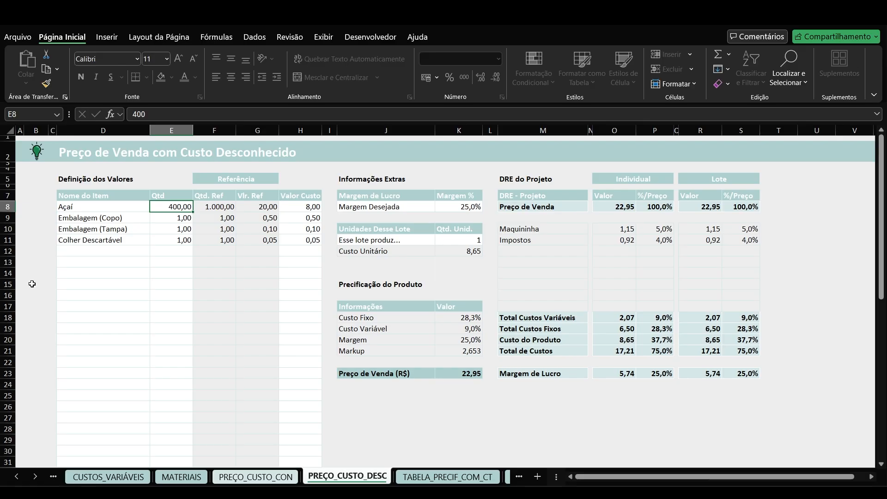
# Review the CUSTOS_FIXOS sheet: fixed cost names, their monthly values, the Faturamento Mensal cell and the Salários value
pyautogui.click(16, 476)
pyautogui.click(16, 477)
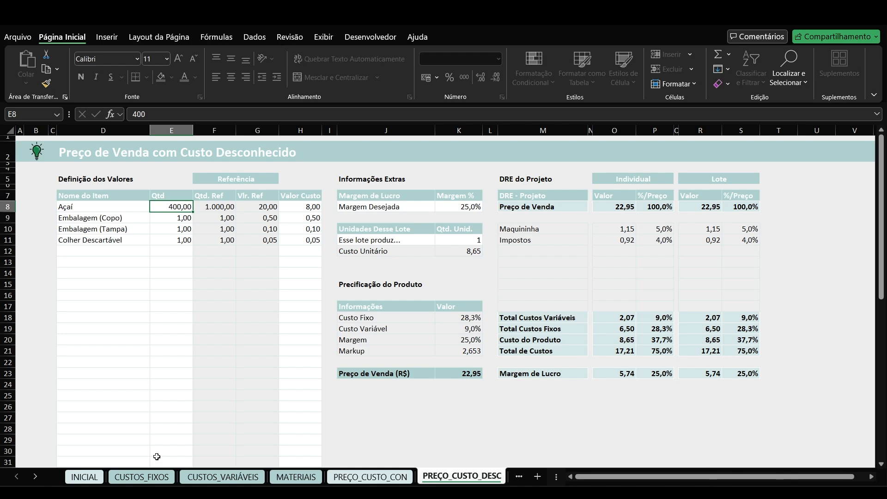
pyautogui.click(141, 476)
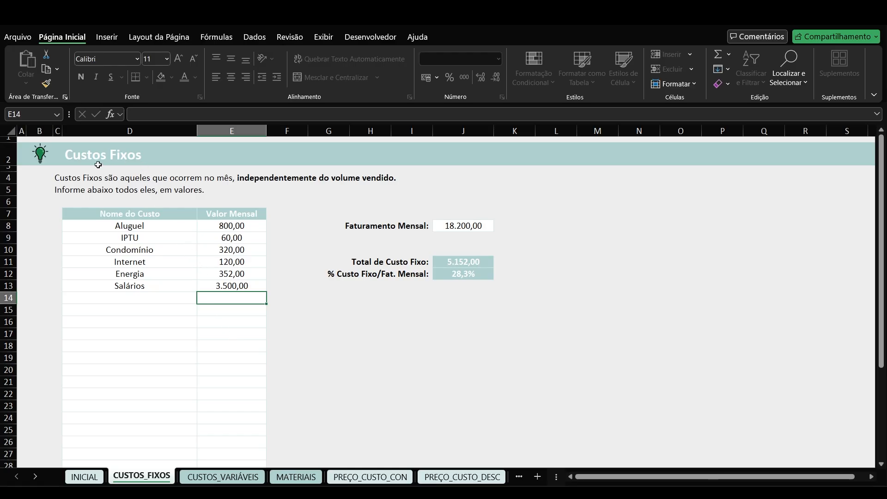
pyautogui.moveTo(159, 225); pyautogui.dragTo(163, 296)
pyautogui.moveTo(235, 225); pyautogui.dragTo(215, 323)
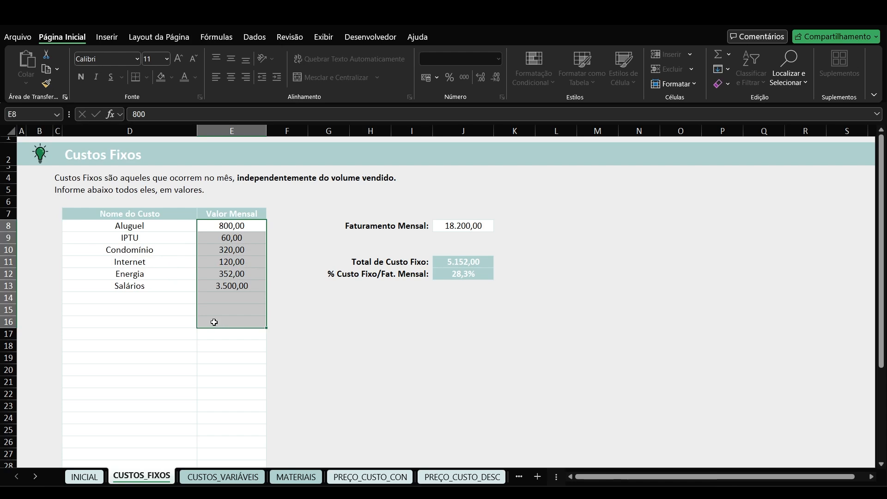
pyautogui.click(480, 224)
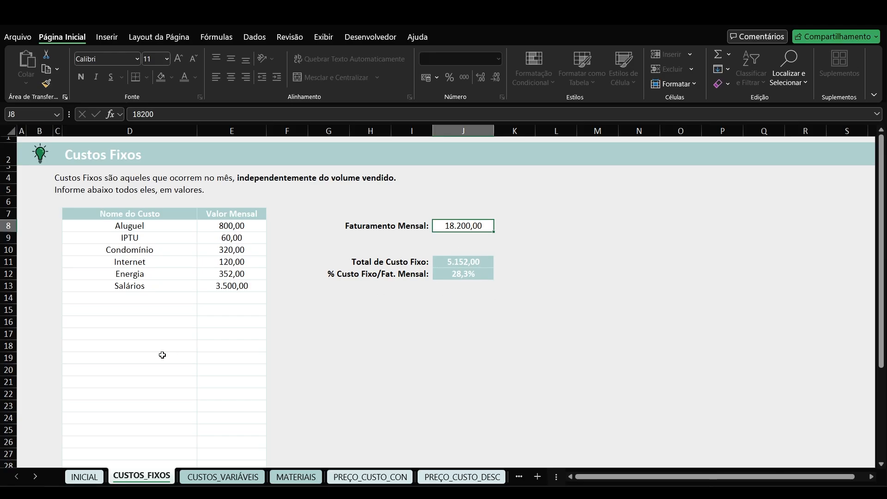
pyautogui.click(228, 287)
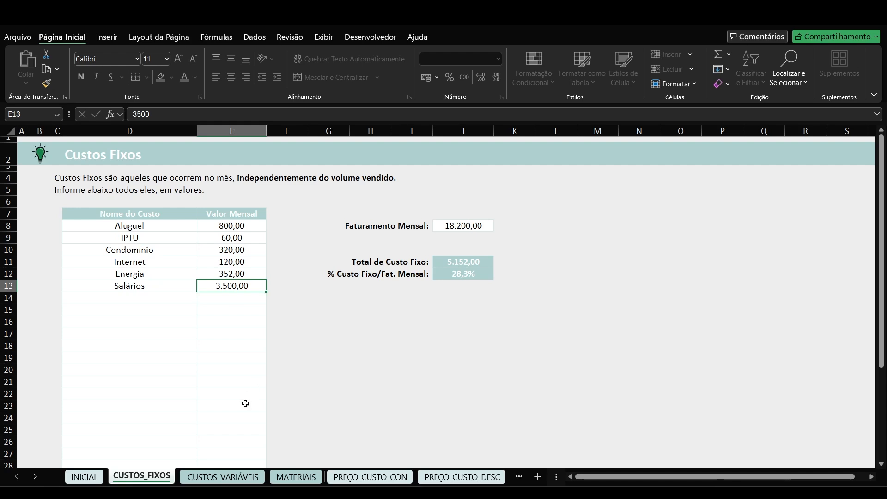
# Review the CUSTOS_VARIÁVEIS sheet: the Maquininha and Impostos entries and the whole cost name and % sobre Fat. columns
pyautogui.click(223, 477)
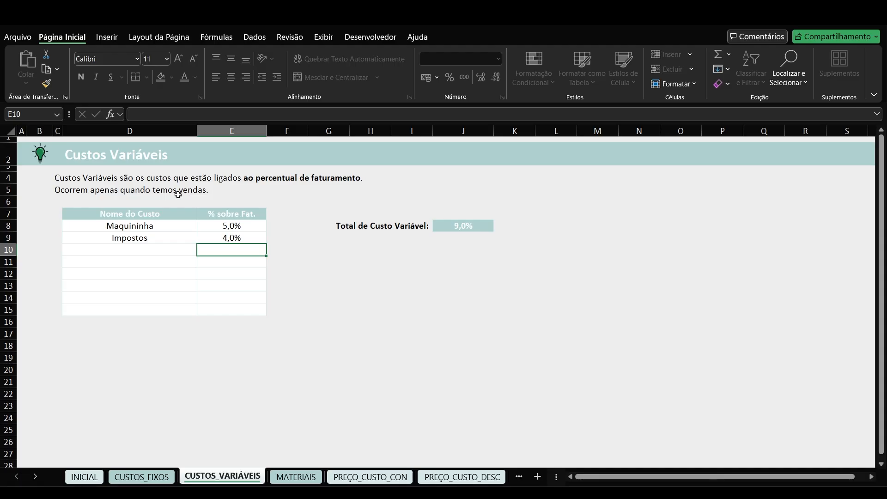
pyautogui.press('Left')
pyautogui.press('Up')
pyautogui.press('Up')
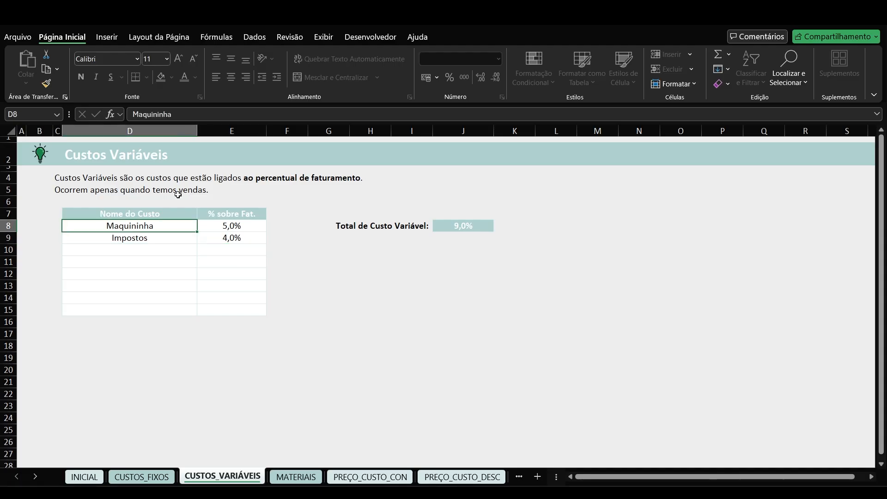
pyautogui.press('Tab')
pyautogui.press('Tab')
pyautogui.press('BackSpace')
pyautogui.press('Escape')
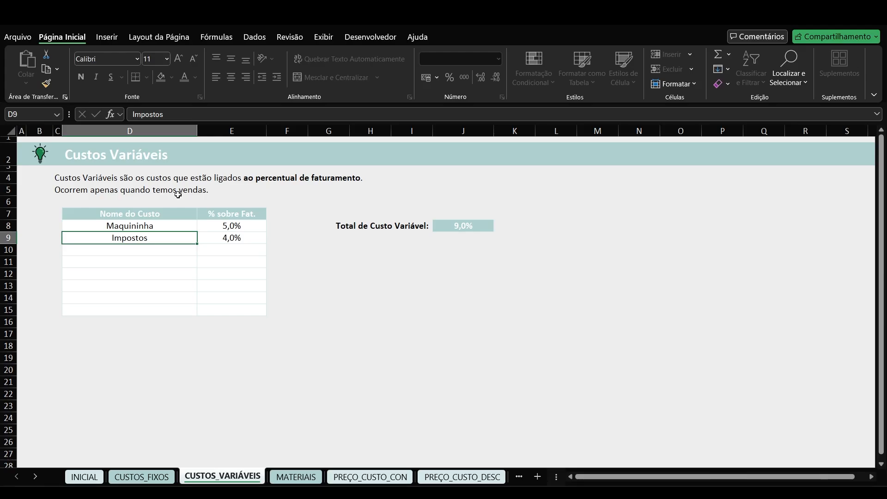
pyautogui.press('Right')
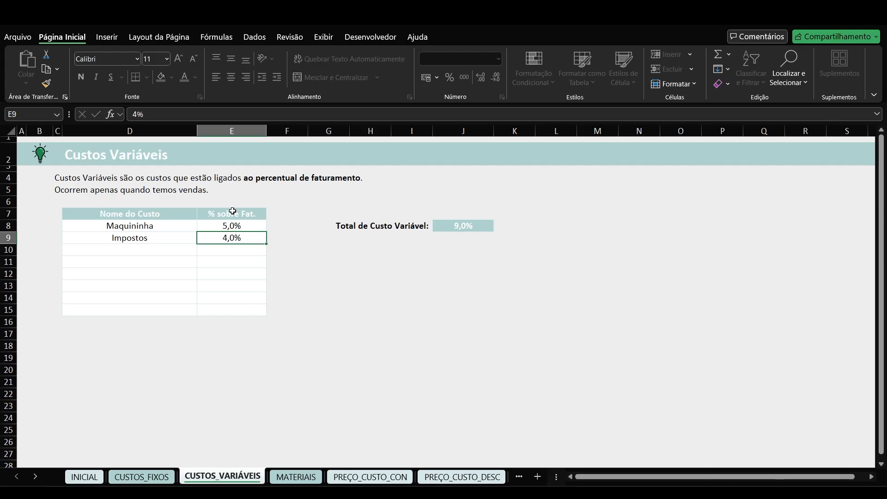
pyautogui.moveTo(175, 224); pyautogui.dragTo(162, 309)
pyautogui.click(246, 228)
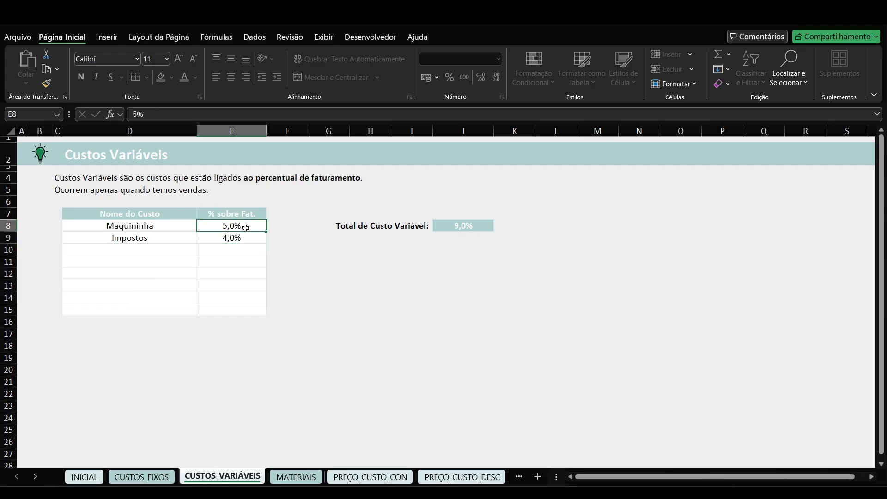
pyautogui.moveTo(246, 227); pyautogui.dragTo(236, 309)
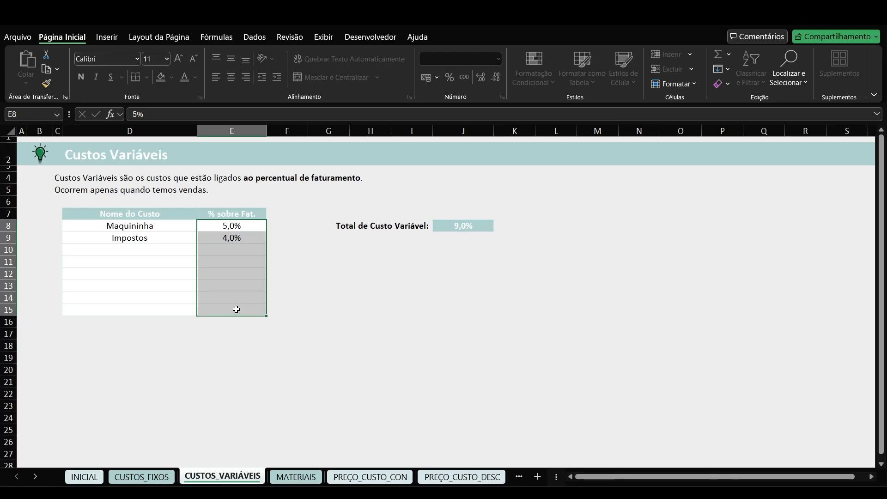
# Examine the MATERIAIS sheet: Leite Condensado's name, reference quantity and value, and the full list of product names
pyautogui.click(462, 476)
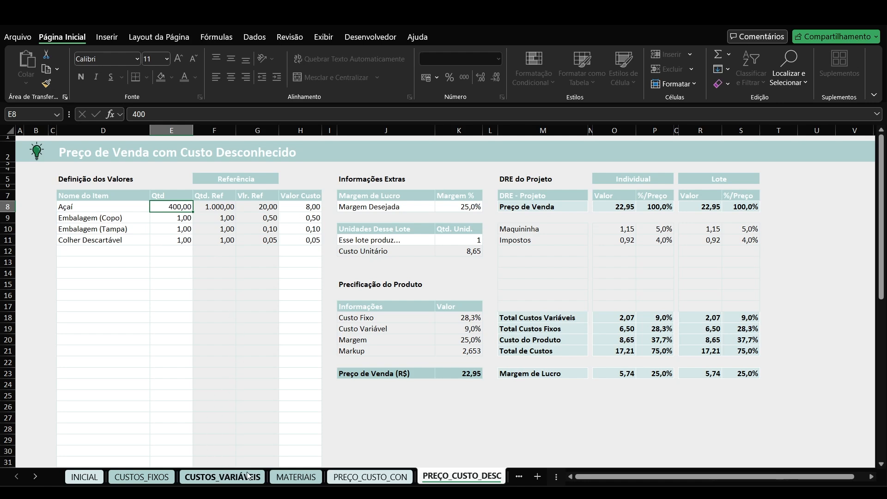
pyautogui.click(298, 471)
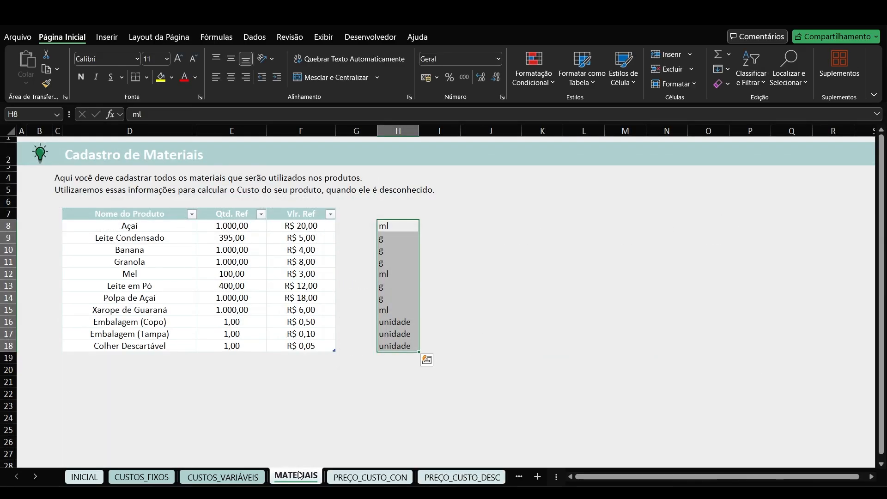
pyautogui.click(455, 226)
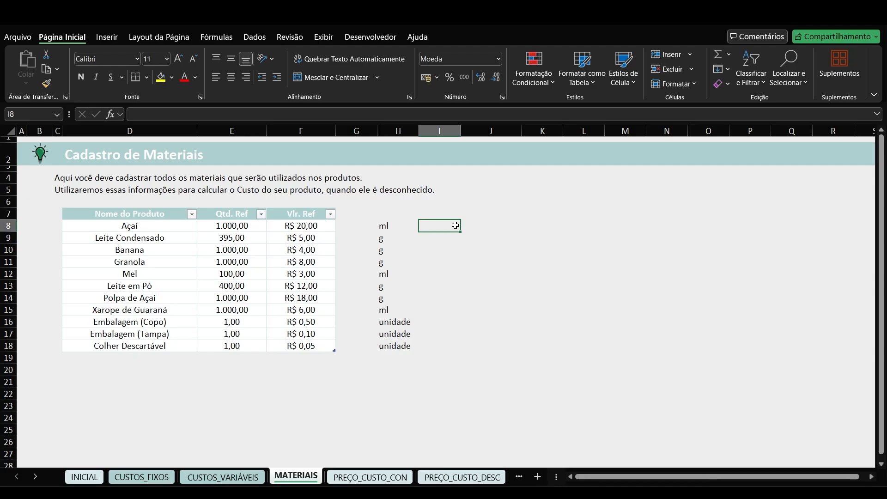
pyautogui.click(162, 235)
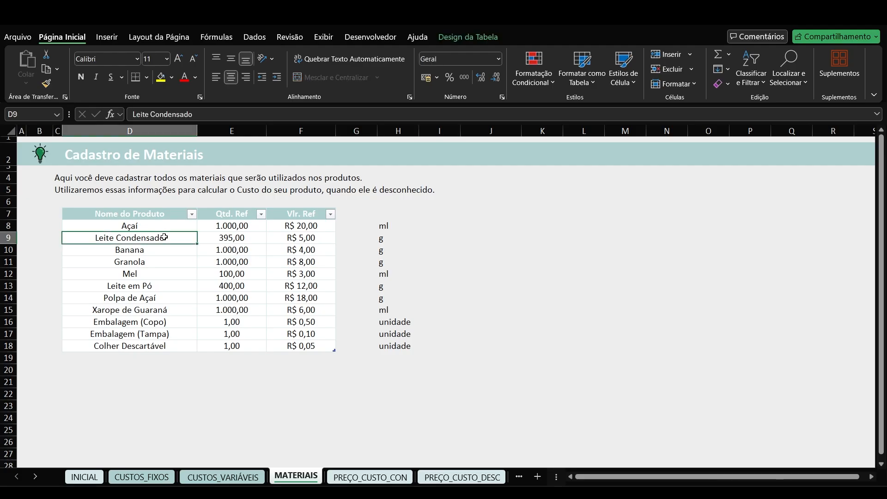
pyautogui.click(256, 238)
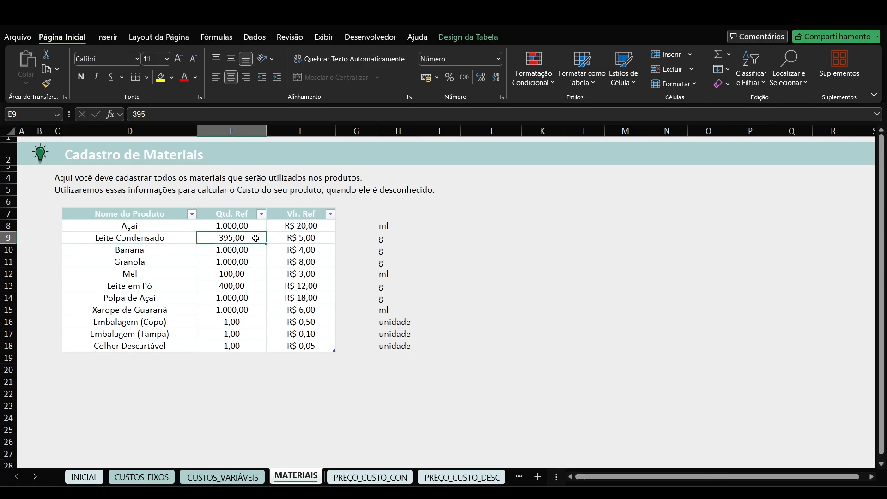
pyautogui.click(325, 235)
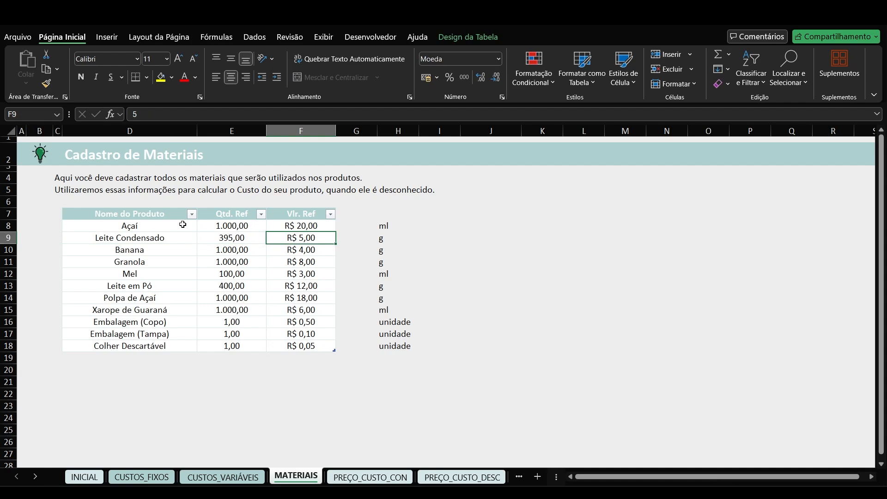
pyautogui.moveTo(183, 224); pyautogui.dragTo(173, 343)
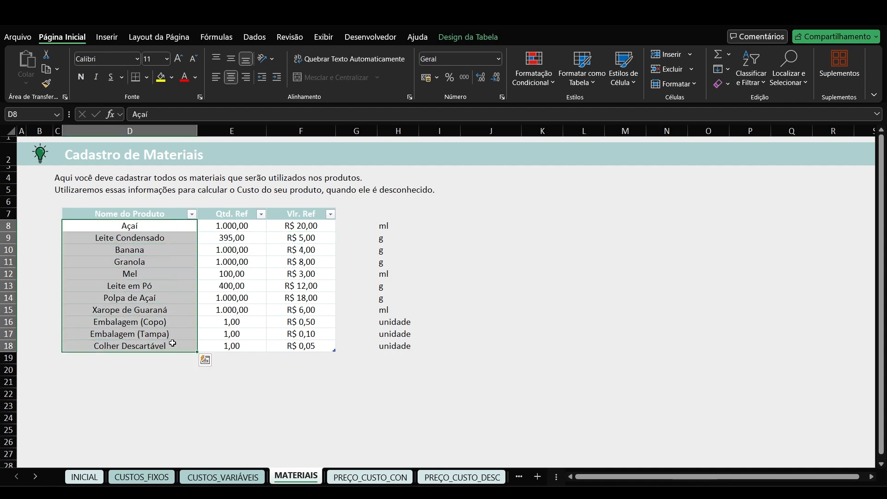
# Show the available material choices for the first item on the PREÇO_CUSTO_DESC sheet
pyautogui.click(462, 477)
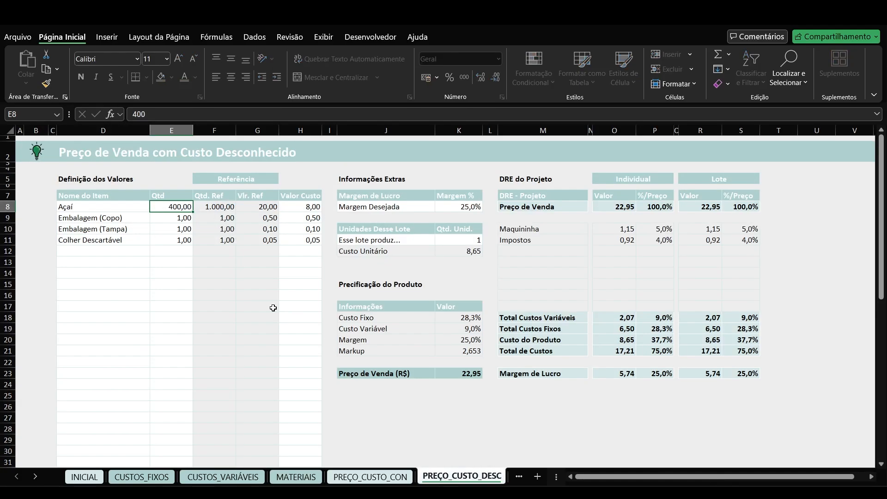
pyautogui.click(124, 208)
pyautogui.click(155, 207)
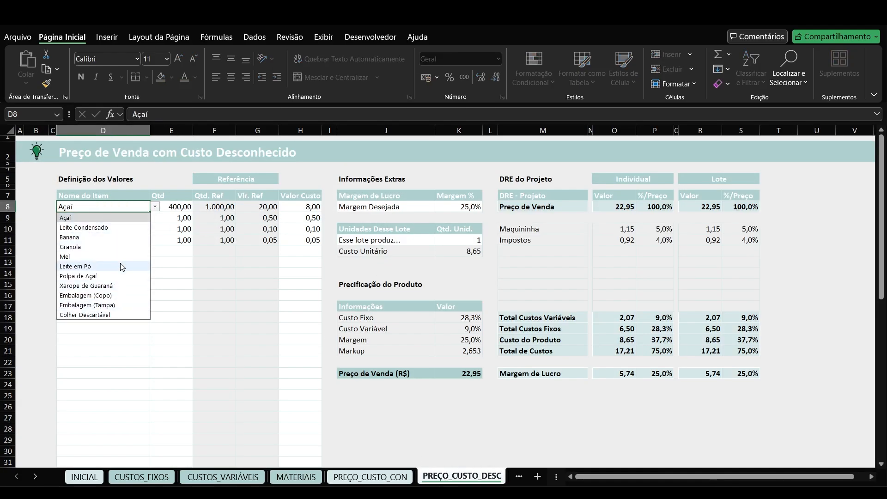
# Check Leite Condensado's name, reference quantity and unit of measure on the MATERIAIS sheet
pyautogui.click(294, 476)
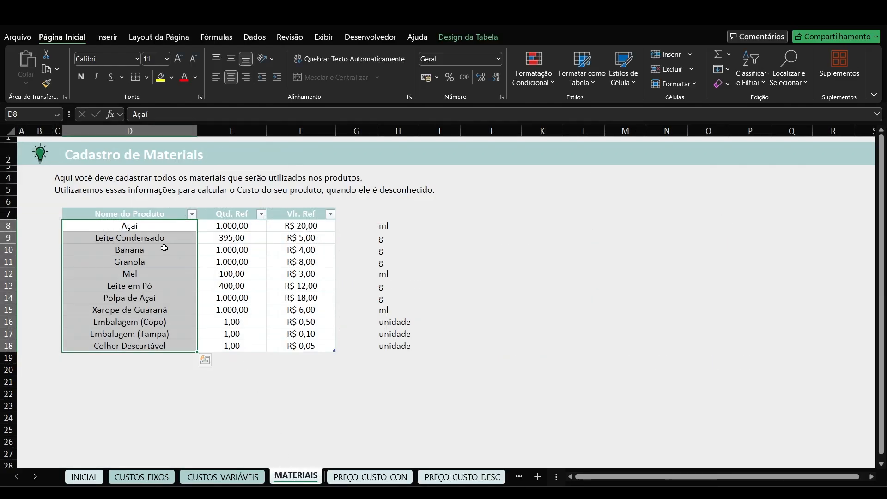
pyautogui.click(180, 236)
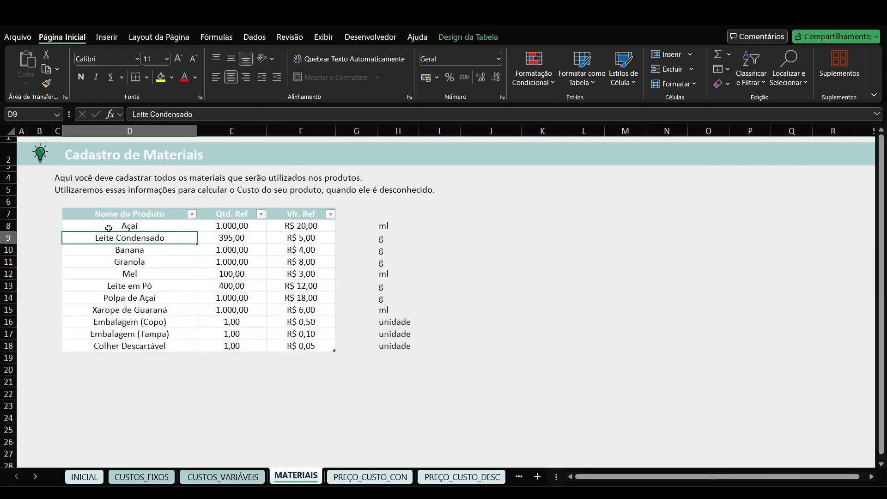
pyautogui.click(251, 238)
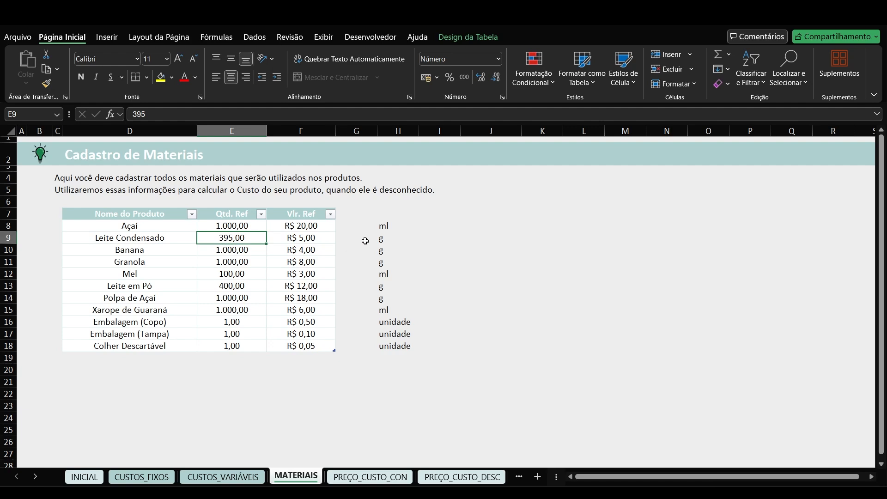
pyautogui.click(403, 237)
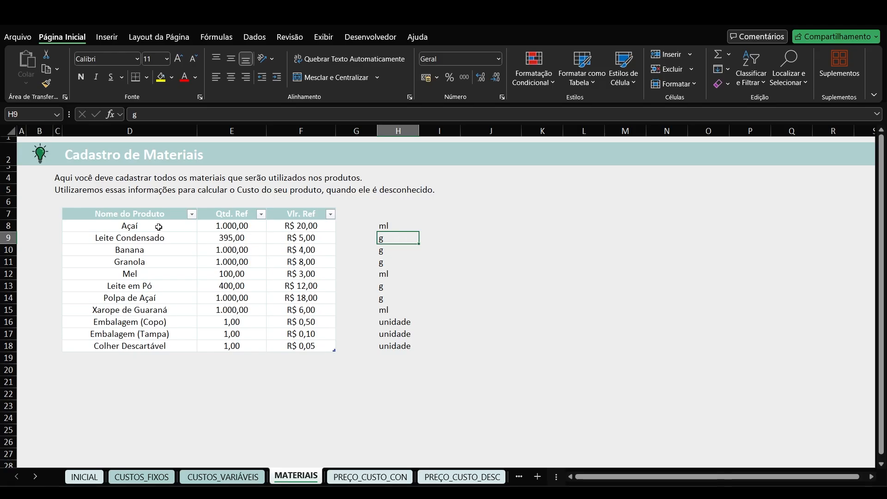
pyautogui.click(327, 236)
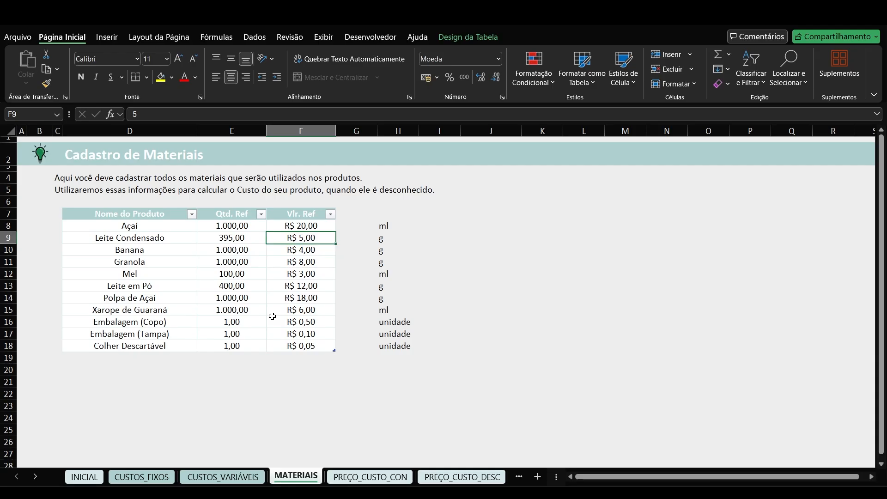
pyautogui.write('5,5')
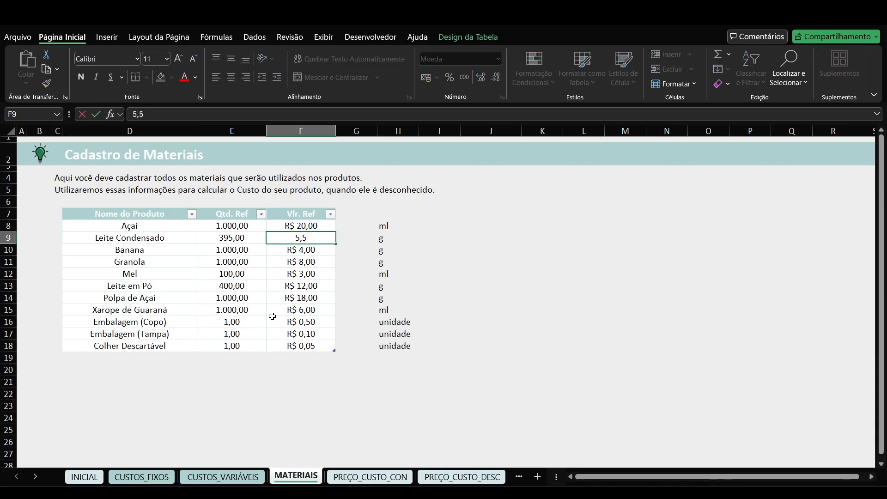
pyautogui.press('Escape')
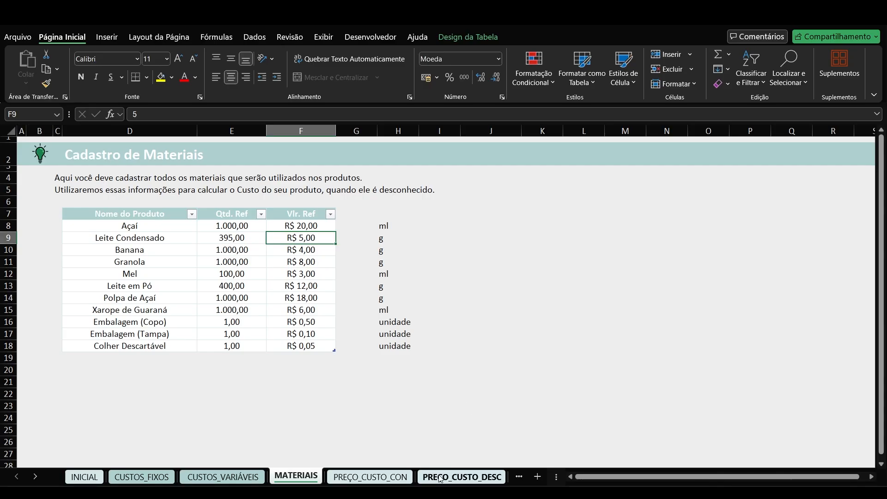
# Review the item names on PREÇO_CUSTO_DESC and check the material choices for Açaí and Embalagem (Copo), keeping Açaí as the first item
pyautogui.click(476, 477)
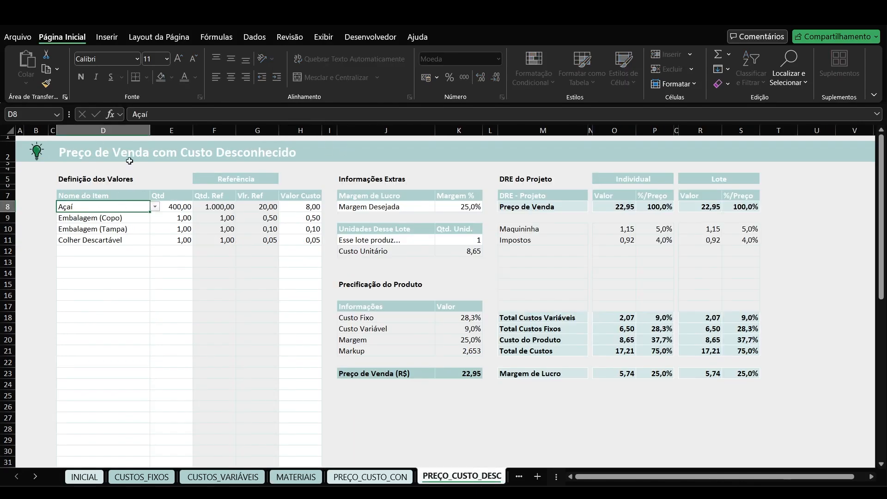
pyautogui.moveTo(109, 190); pyautogui.dragTo(115, 253)
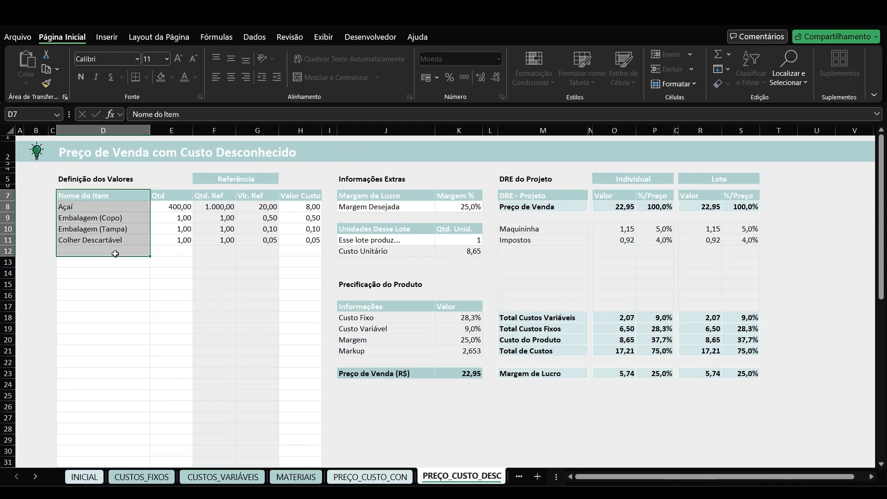
pyautogui.click(132, 208)
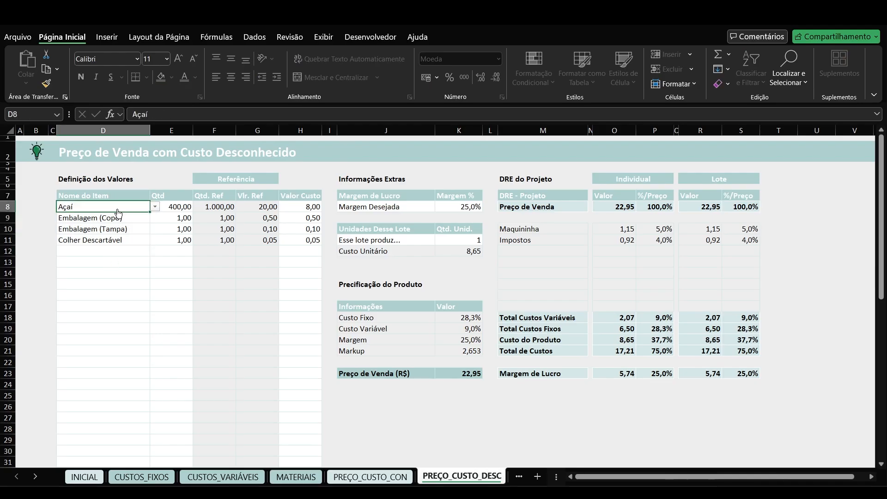
pyautogui.hotkey('alt', 'Down')
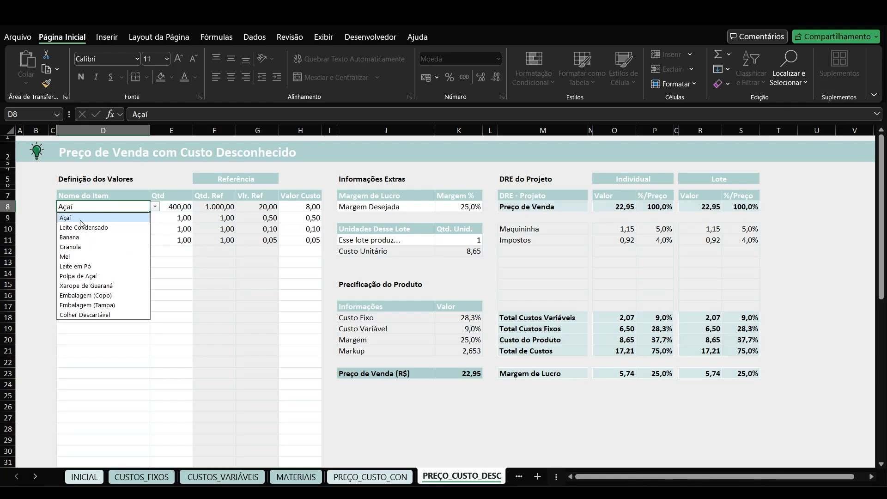
pyautogui.click(81, 220)
pyautogui.click(115, 218)
pyautogui.hotkey('alt', 'Down')
pyautogui.click(204, 241)
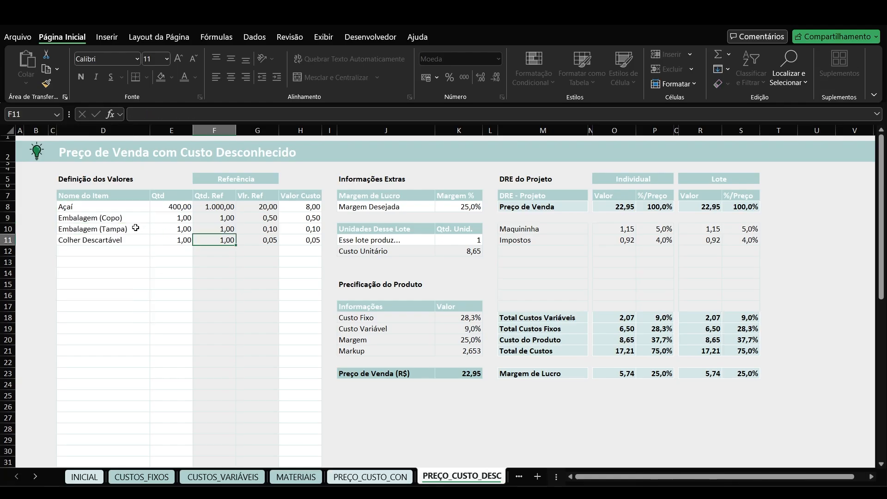
# Check the material choices for Embalagem (Tampa) and Colher Descartável, and highlight the product's item names from Açaí down
pyautogui.click(136, 230)
pyautogui.click(154, 231)
pyautogui.click(94, 327)
pyautogui.click(113, 239)
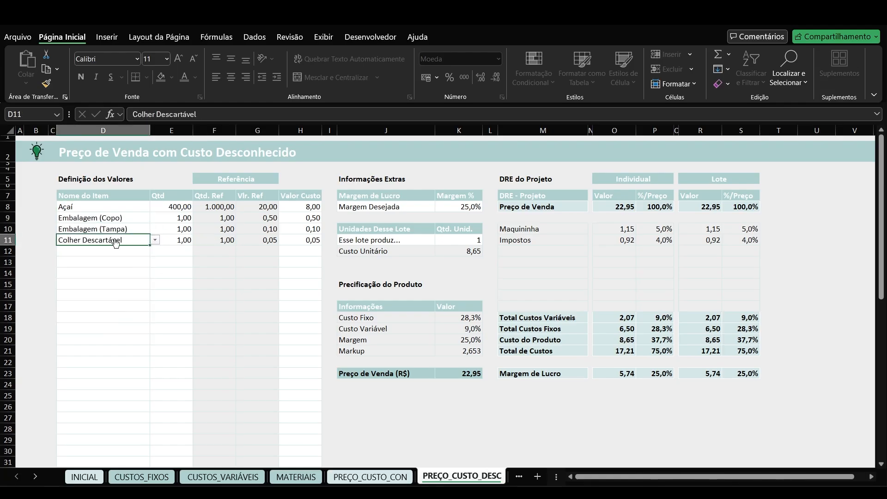
pyautogui.hotkey('alt', 'Down')
pyautogui.click(217, 260)
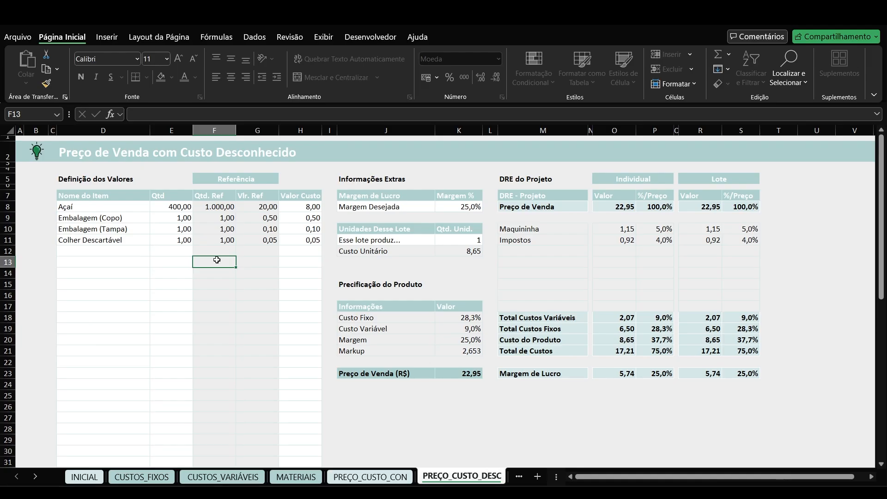
pyautogui.moveTo(93, 206); pyautogui.dragTo(102, 245)
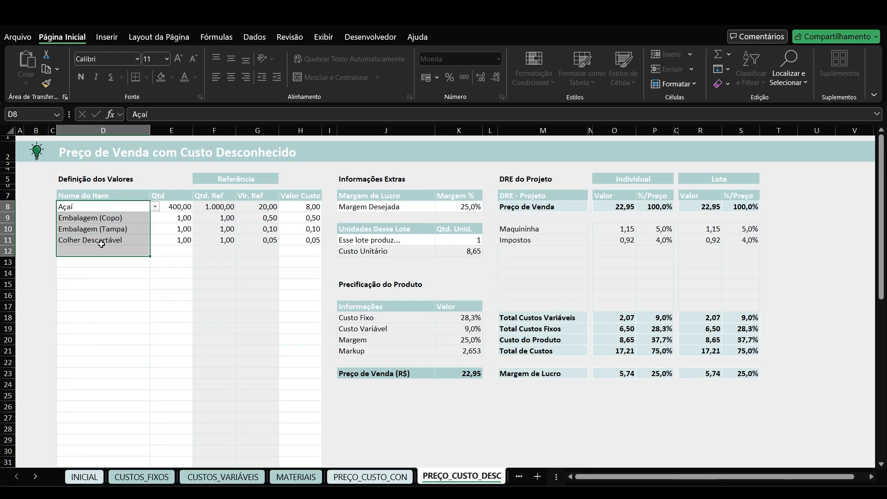
# Check Açaí's material choices and quantity, and look up its unit of measure and reference value on the MATERIAIS sheet
pyautogui.click(156, 207)
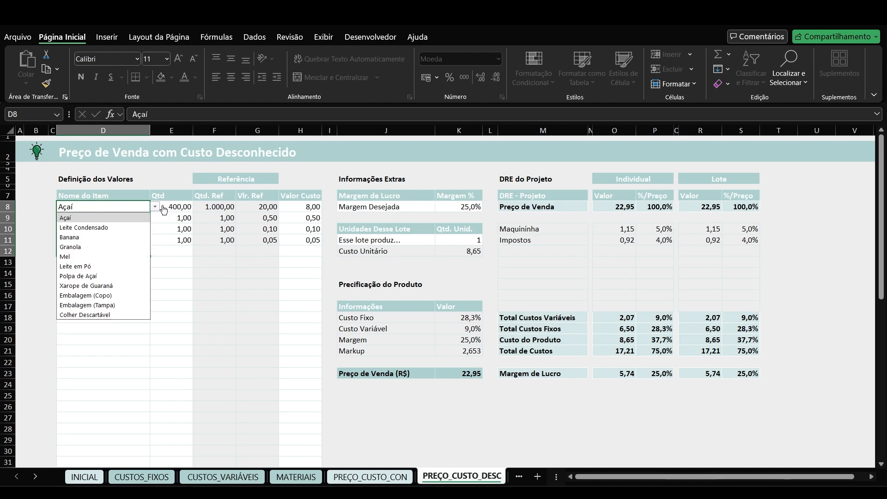
pyautogui.click(173, 206)
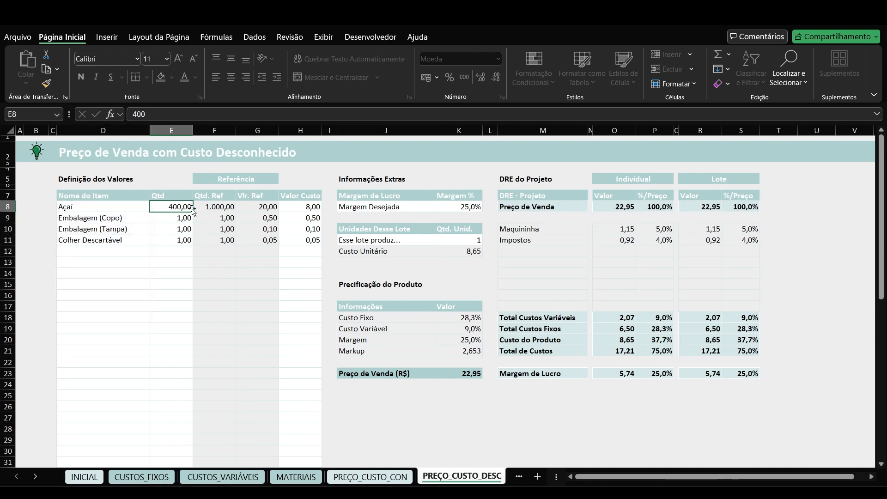
pyautogui.click(296, 477)
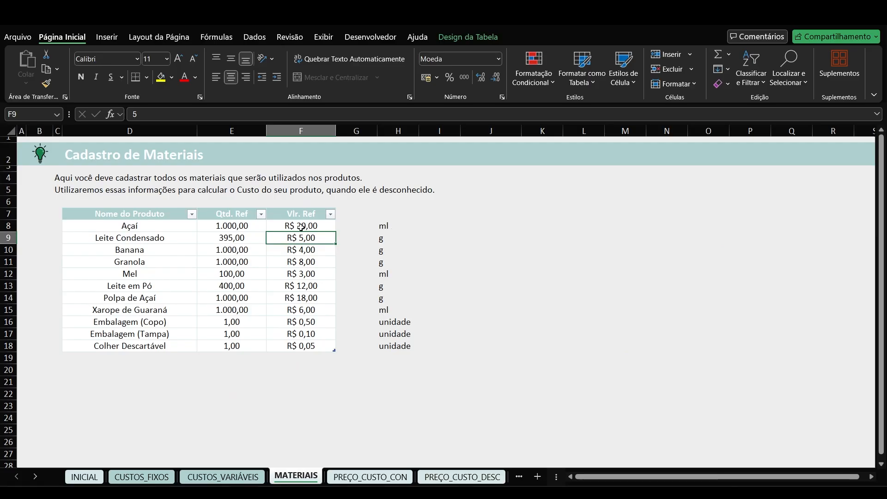
pyautogui.click(389, 225)
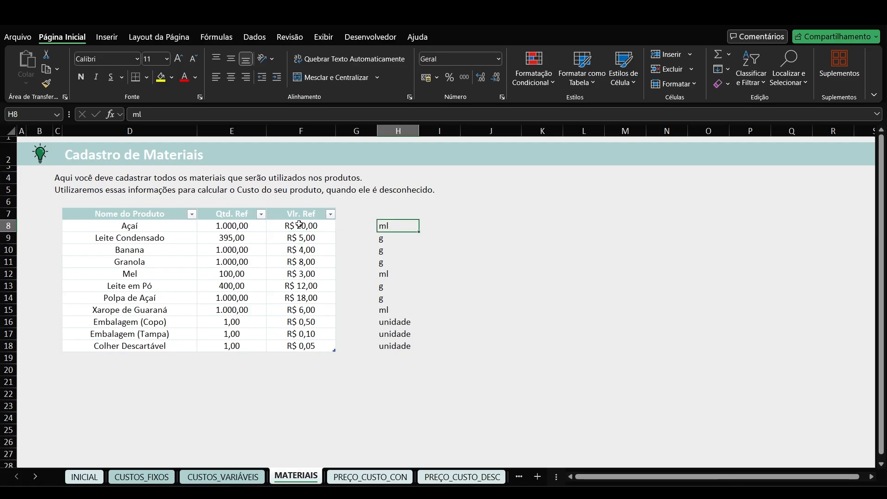
pyautogui.click(318, 227)
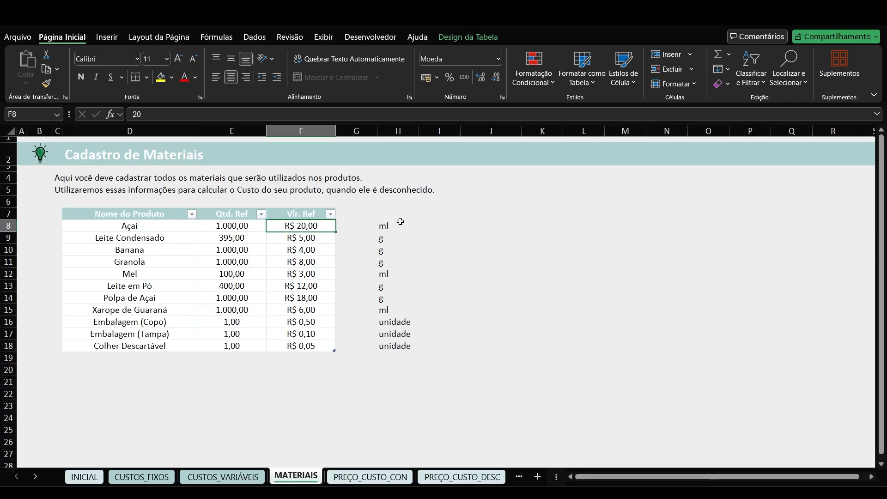
# Review the item quantities on PREÇO_CUSTO_DESC against the packaging and spoon units on MATERIAIS, ending back on PREÇO_CUSTO_DESC
pyautogui.click(462, 476)
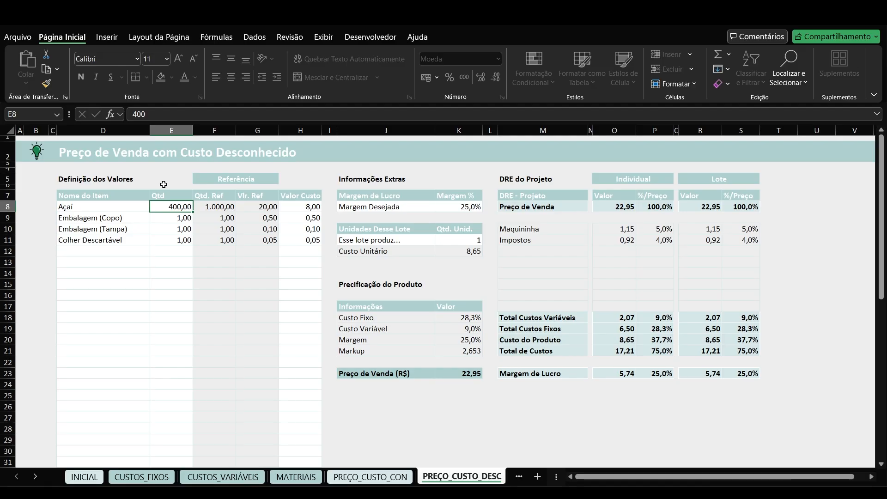
pyautogui.press('Down')
pyautogui.press('Down')
pyautogui.press('Down')
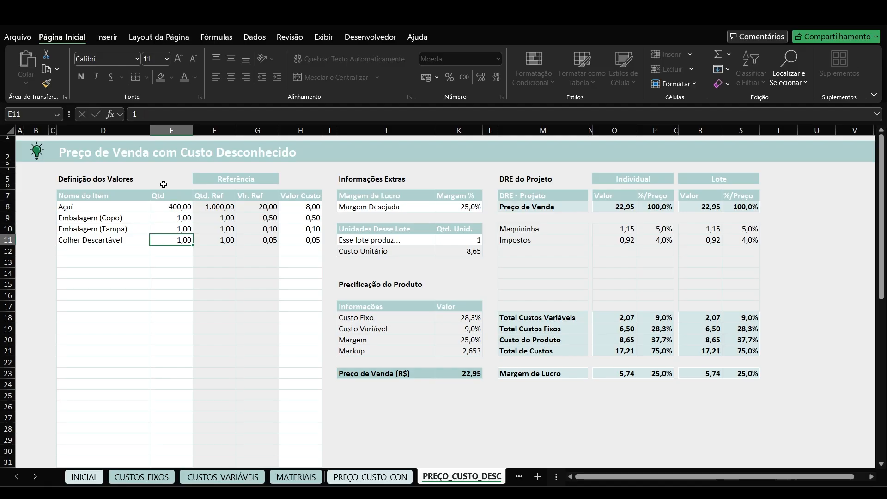
pyautogui.click(295, 476)
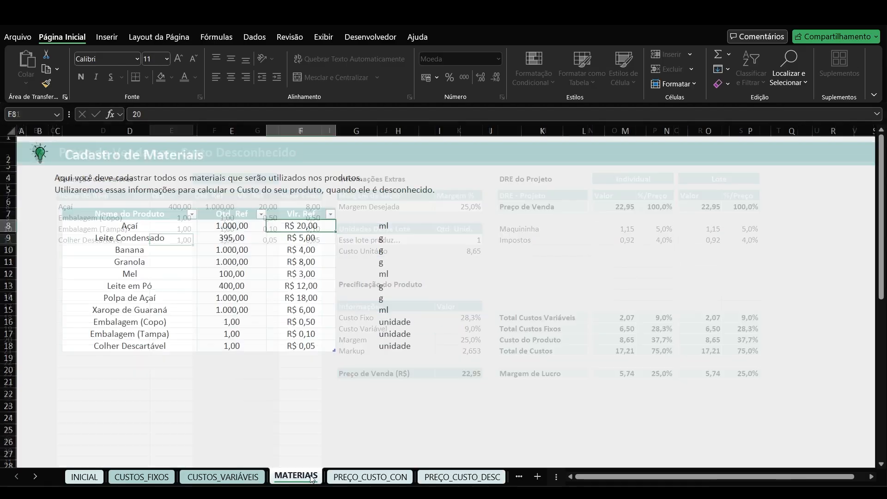
pyautogui.moveTo(397, 325); pyautogui.dragTo(396, 347)
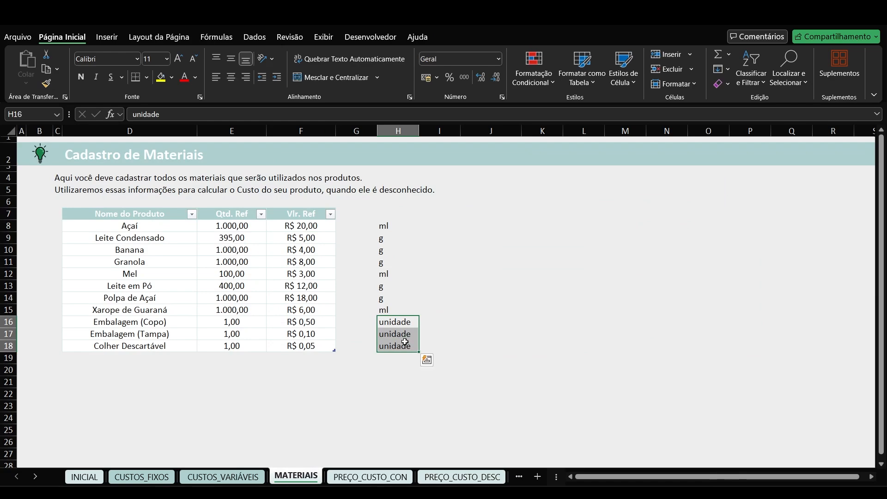
pyautogui.click(462, 476)
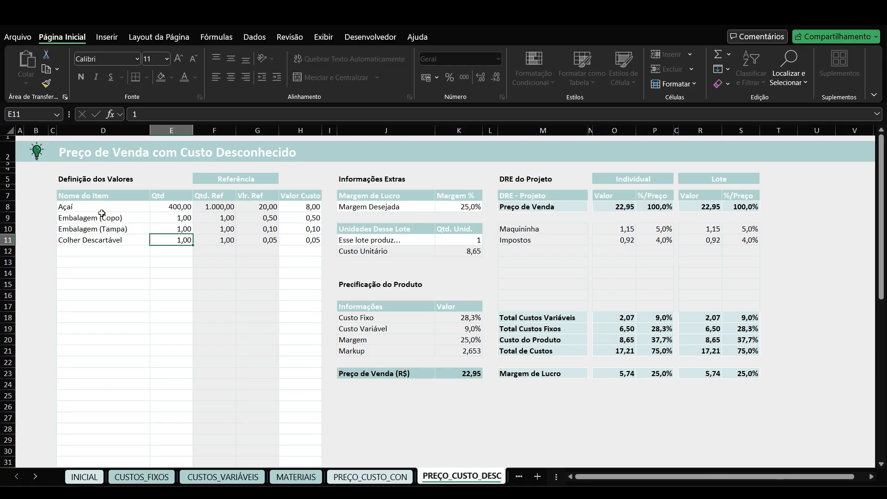
# Try a desired profit margin of 20% and return it to 25%
pyautogui.click(450, 207)
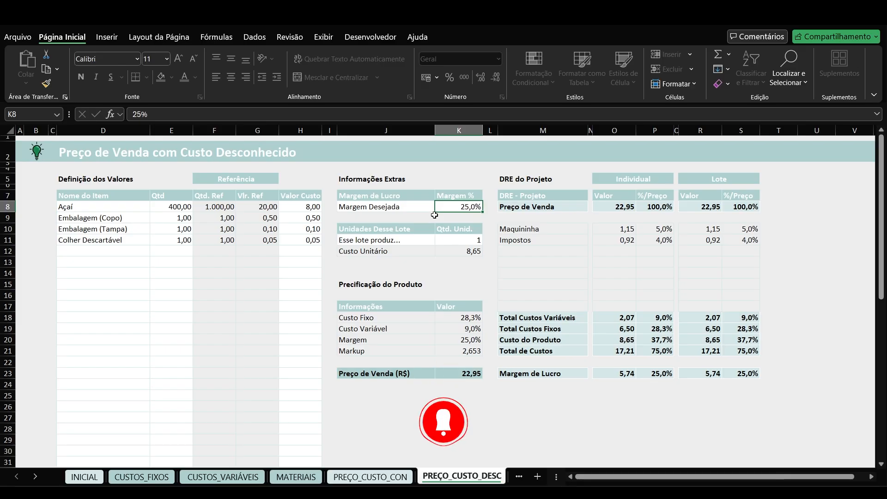
pyautogui.write('20')
pyautogui.hotkey('ctrl', 'Return')
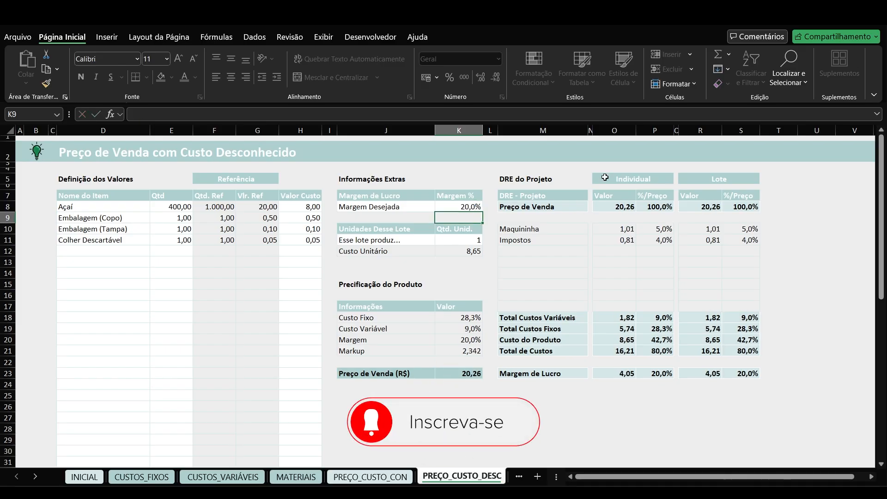
pyautogui.write('25')
pyautogui.press('Return')
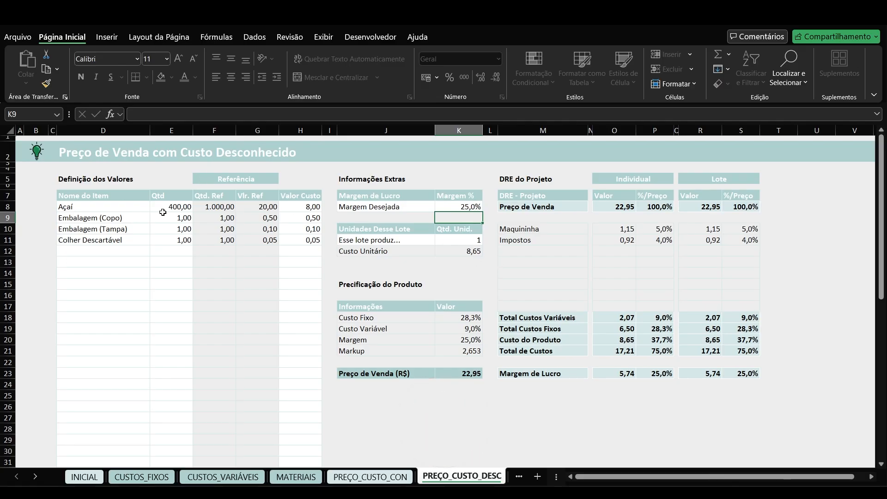
# Check the number of units the batch produces and compare the product's fixed costs with the CUSTOS_FIXOS sheet
pyautogui.click(467, 242)
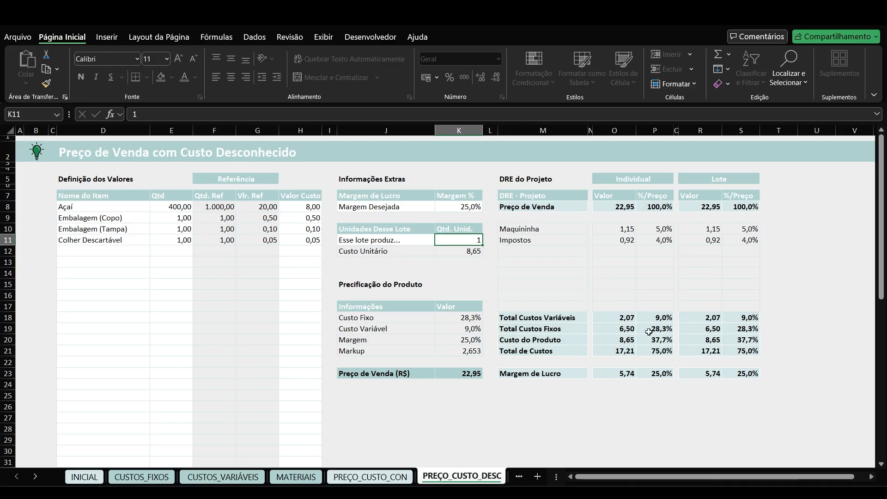
pyautogui.click(150, 476)
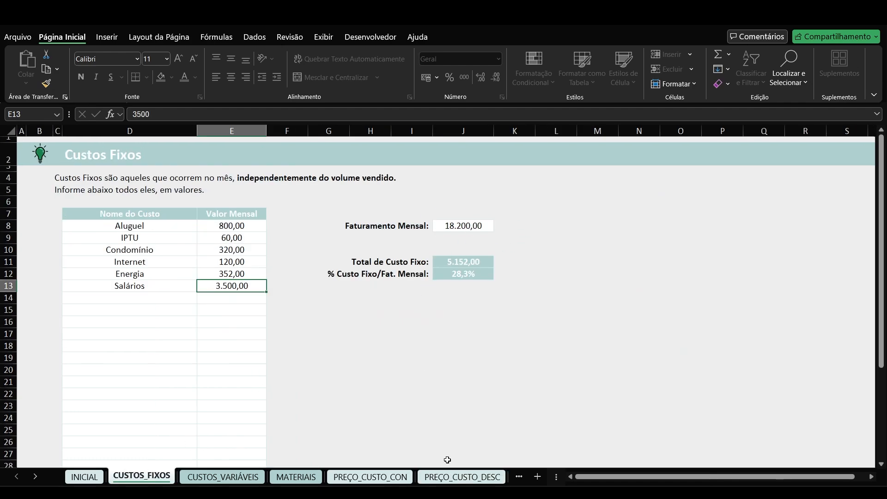
pyautogui.click(462, 476)
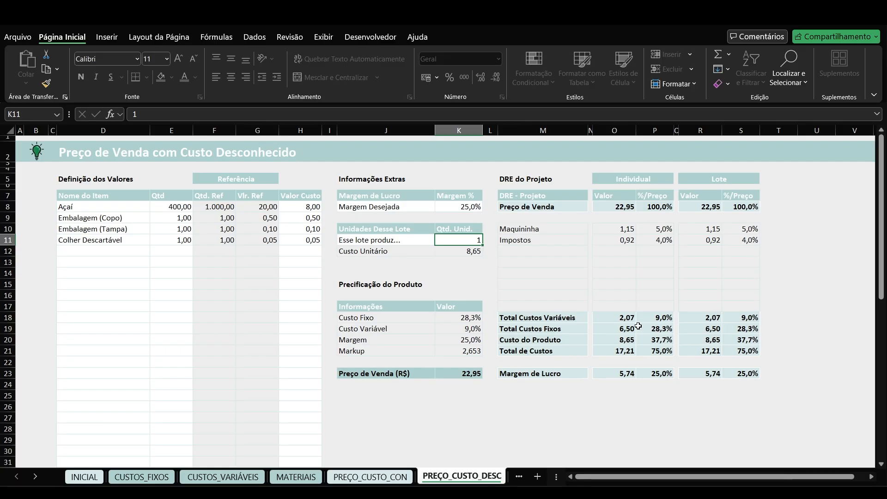
pyautogui.click(160, 477)
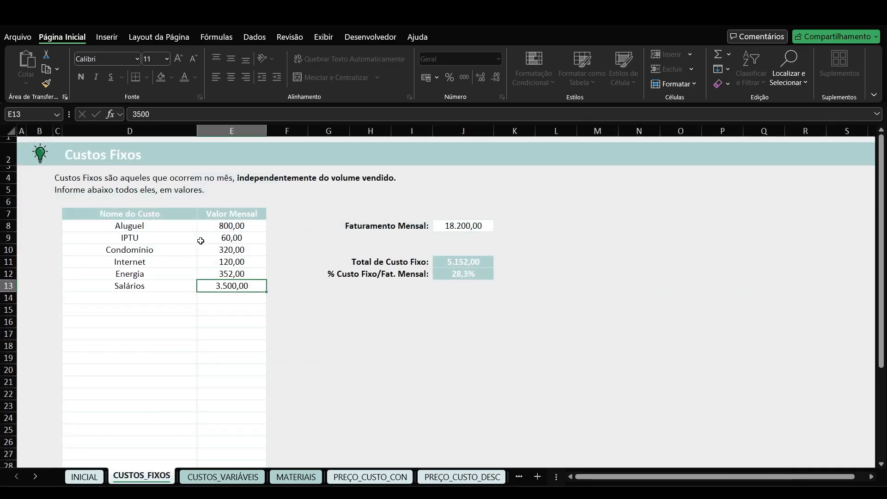
# Review the cost values of Açaí, Embalagem (Tampa) and Colher Descartável on the PREÇO_CUSTO_DESC sheet
pyautogui.click(462, 476)
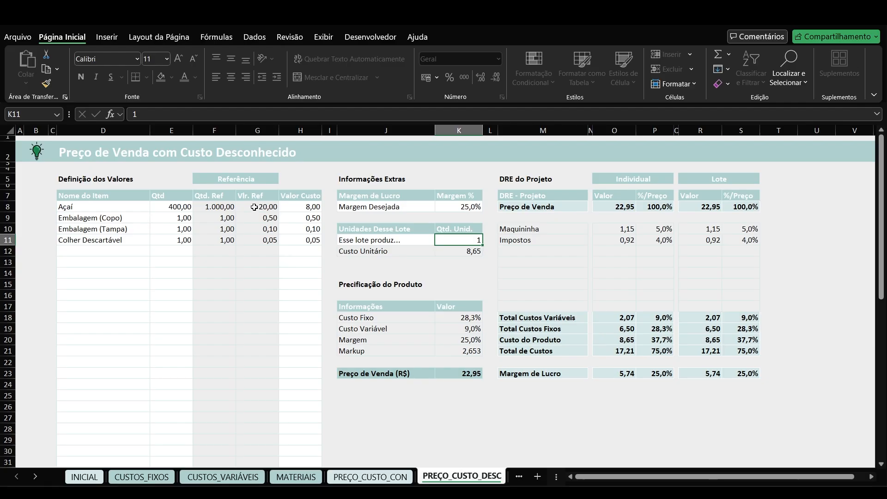
pyautogui.click(297, 208)
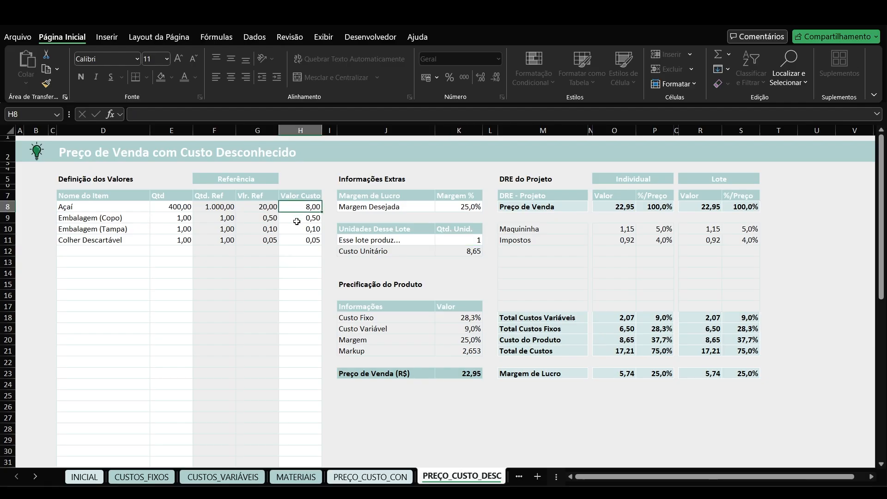
pyautogui.click(294, 228)
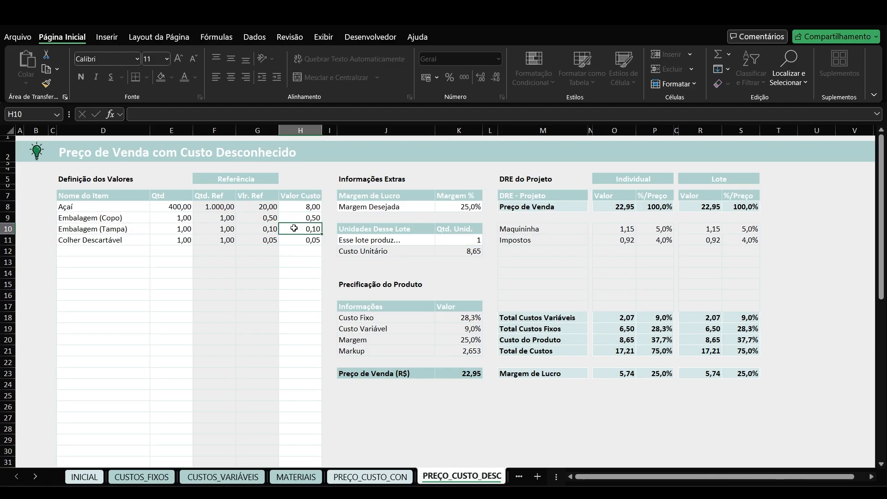
pyautogui.click(295, 241)
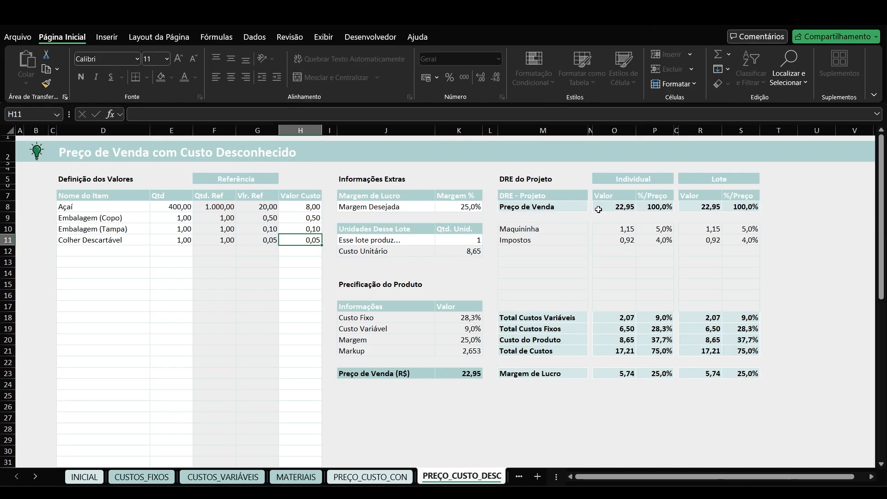
# Try a quantity of 500 for Açaí and return it to 400
pyautogui.click(169, 208)
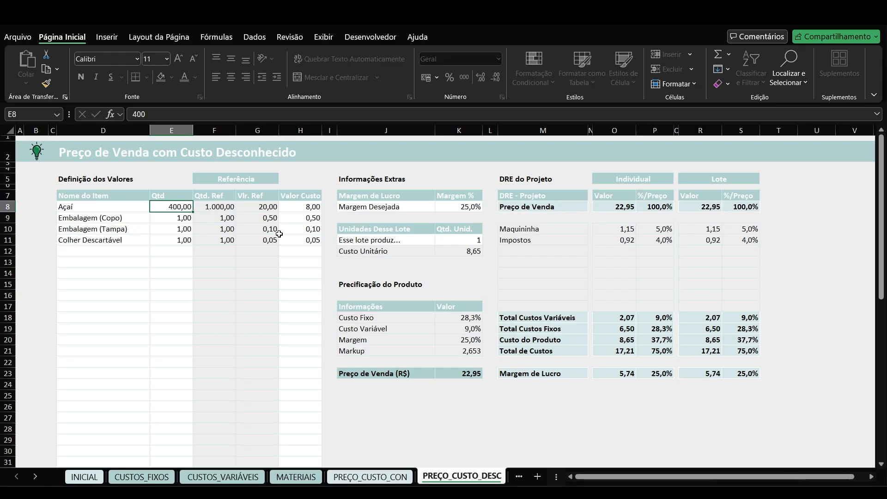
pyautogui.write('500')
pyautogui.press('Return')
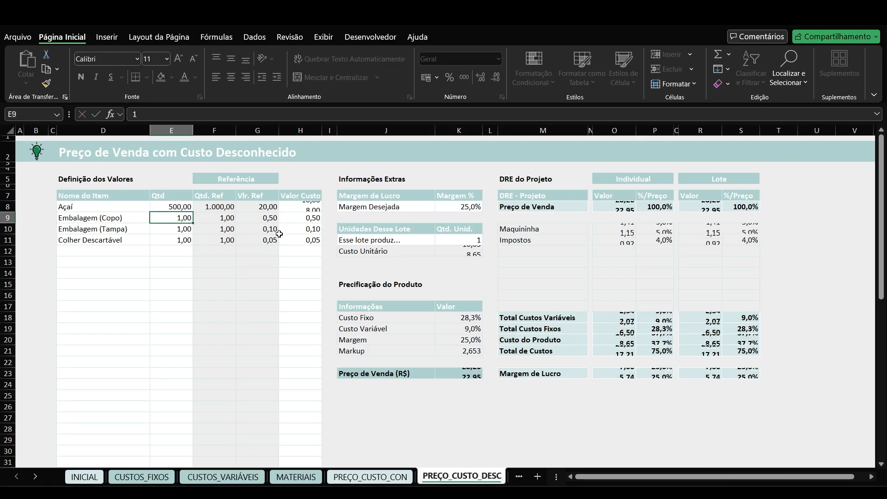
pyautogui.press('Up')
pyautogui.write('400')
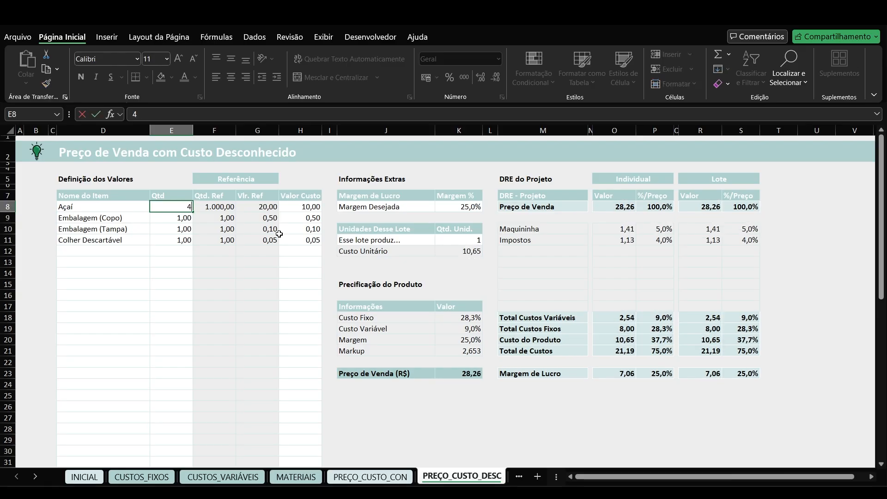
pyautogui.press('Return')
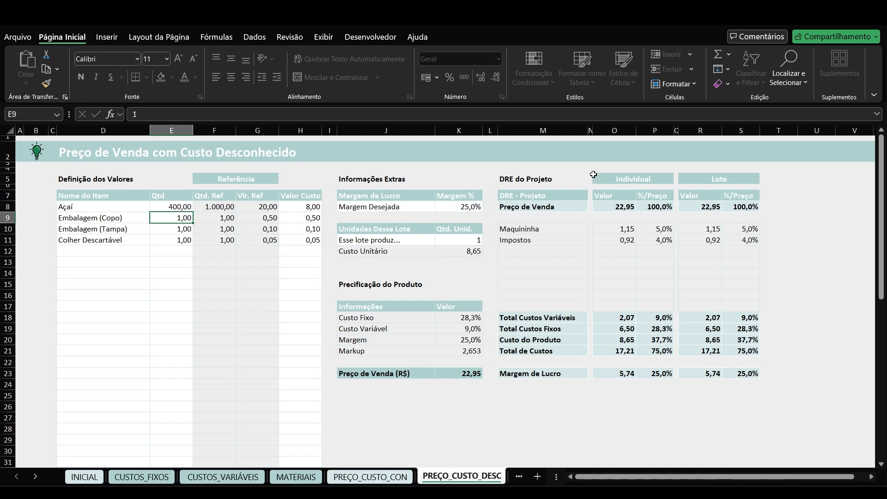
# Try Açaí quantities of 500 and 300 to compare the selling prices, and return the quantity to 400
pyautogui.press('Up')
pyautogui.write('500')
pyautogui.press('Return')
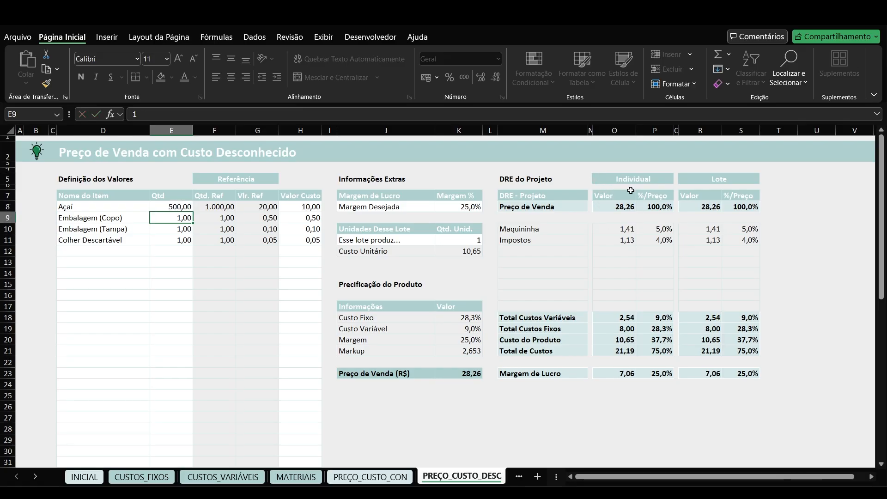
pyautogui.press('Up')
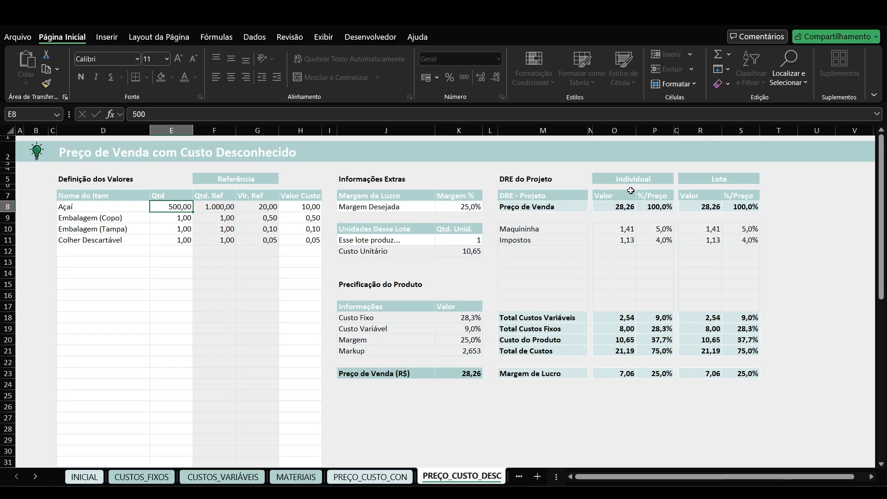
pyautogui.write('300')
pyautogui.press('Return')
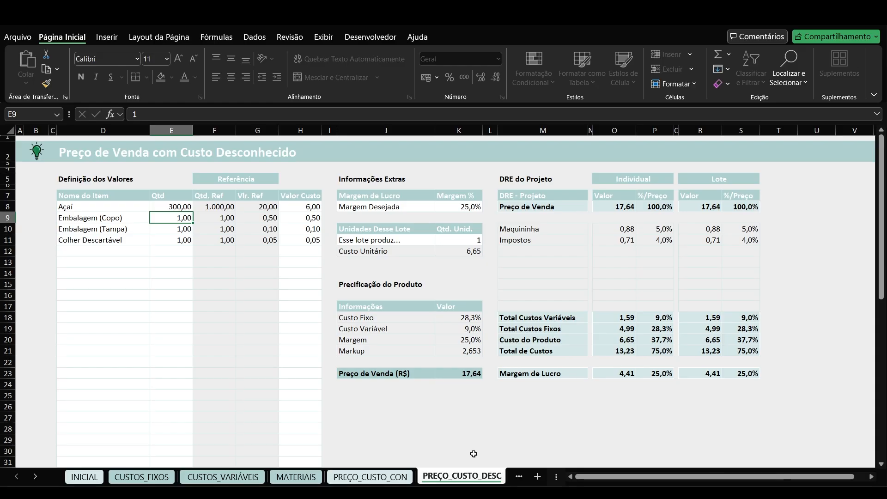
pyautogui.click(162, 208)
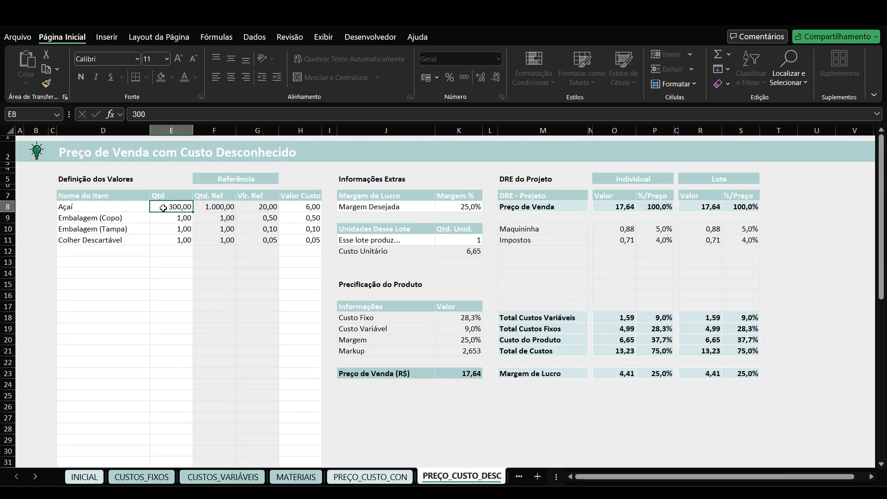
pyautogui.write('400')
pyautogui.press('Return')
# Set Açaí's quantity to 500
pyautogui.press('Up')
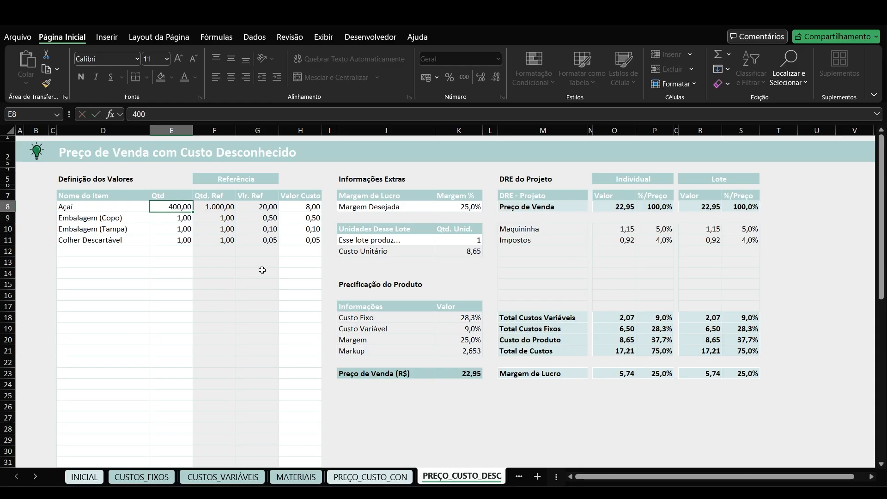
pyautogui.write('500')
pyautogui.press('Return')
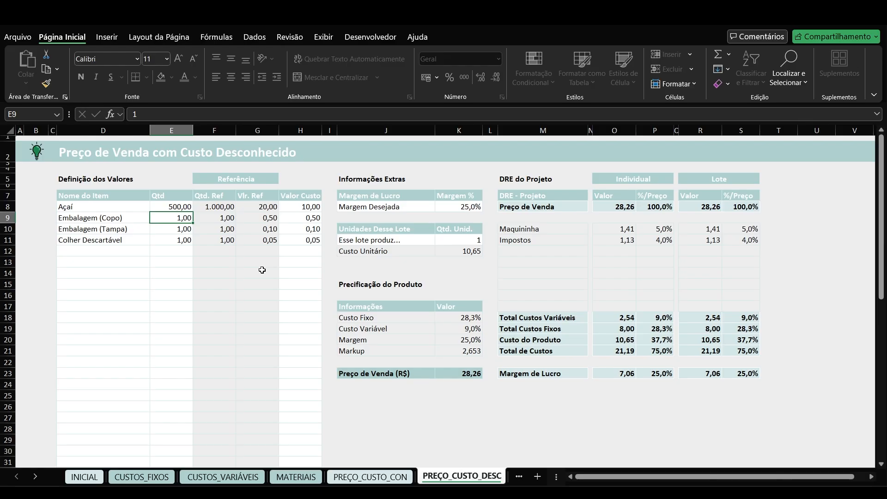
# Add Leite Condensado below Colher Descartável in the item list with a quantity of 100
pyautogui.click(114, 246)
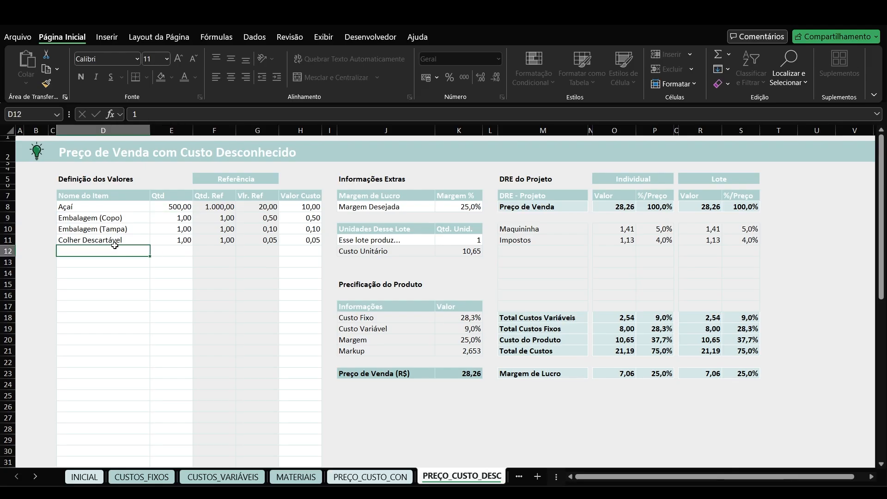
pyautogui.click(155, 251)
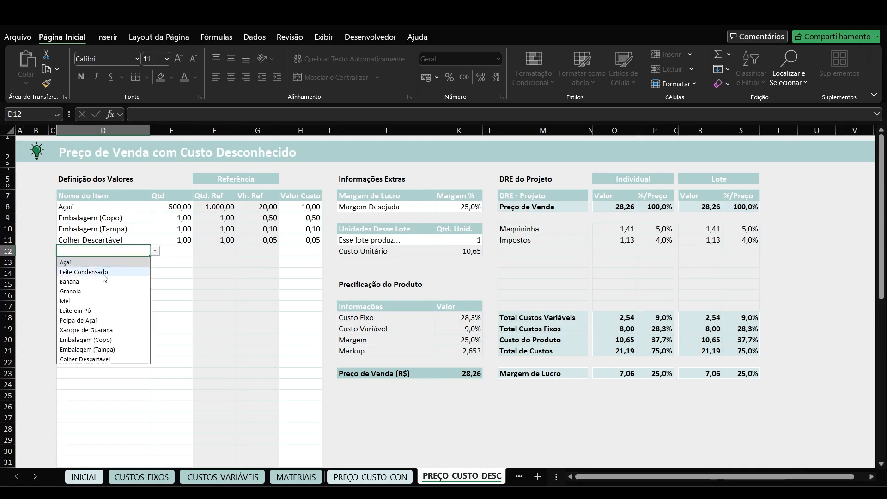
pyautogui.click(105, 273)
pyautogui.click(173, 250)
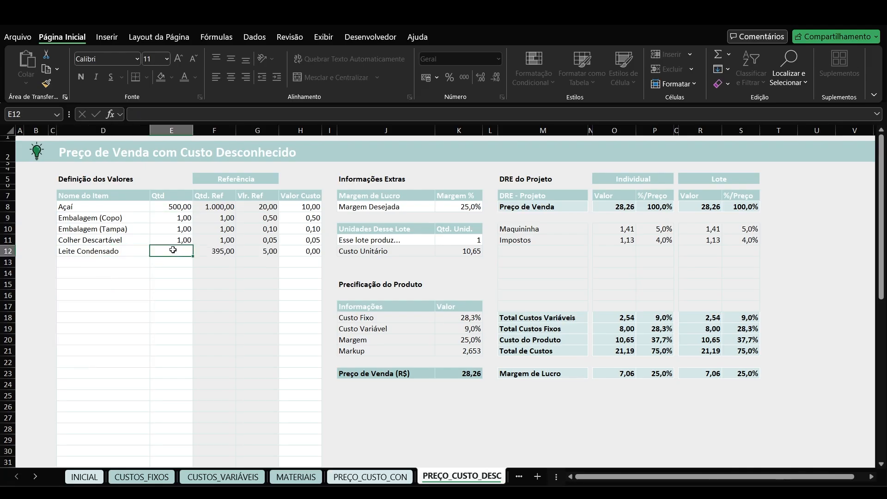
pyautogui.write('100')
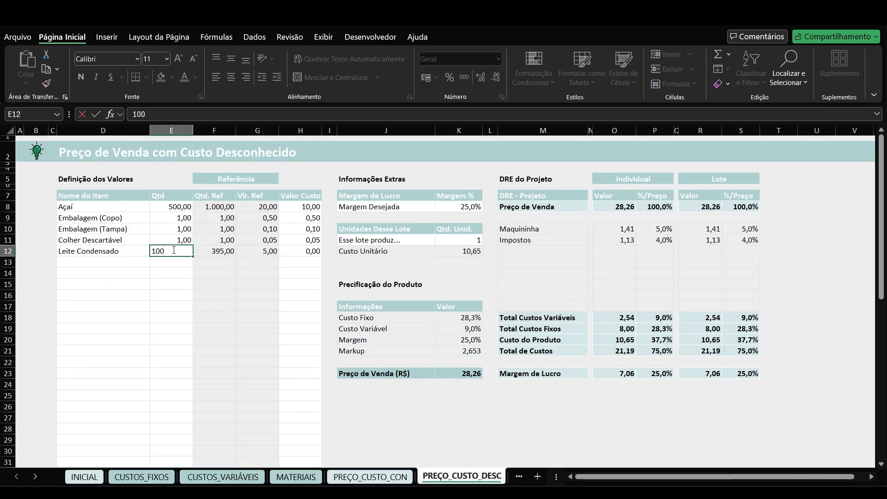
pyautogui.press('Return')
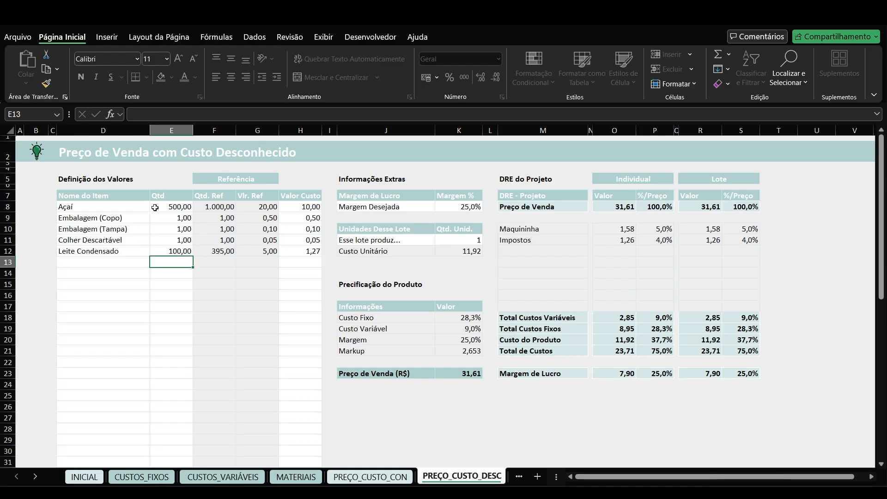
# Clear all item names and quantities, and enter Leite Condensado as the only item with a quantity of 100
pyautogui.moveTo(132, 208); pyautogui.dragTo(177, 272)
pyautogui.press('Delete')
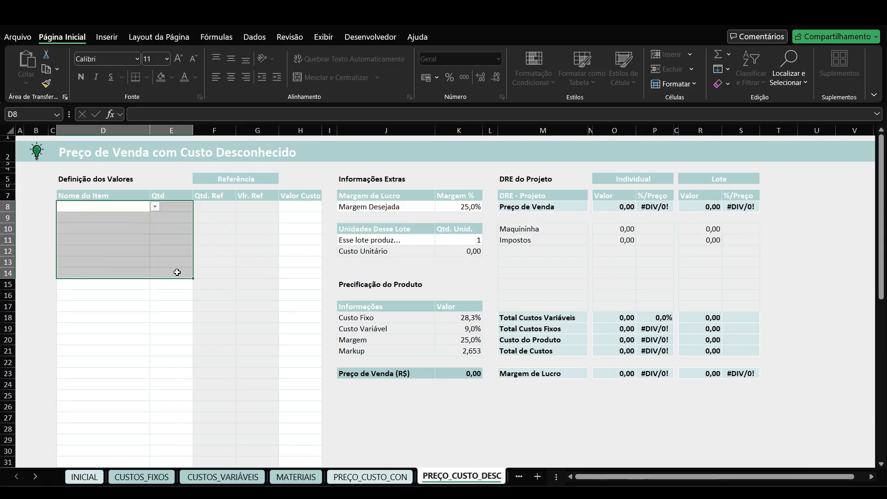
pyautogui.click(155, 207)
pyautogui.click(90, 227)
pyautogui.click(168, 207)
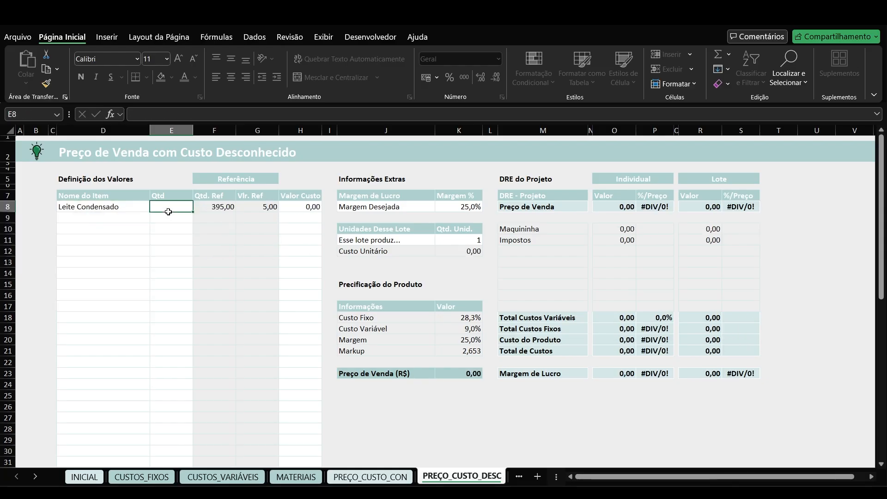
pyautogui.write('100')
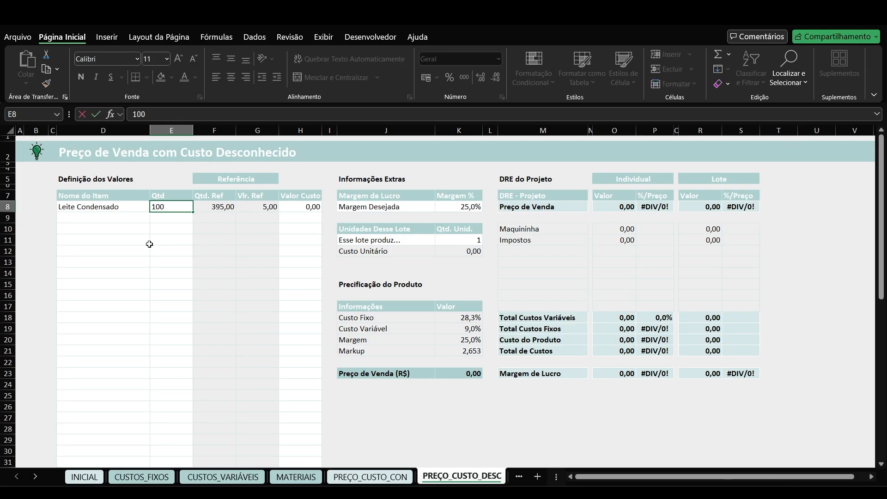
pyautogui.press('Return')
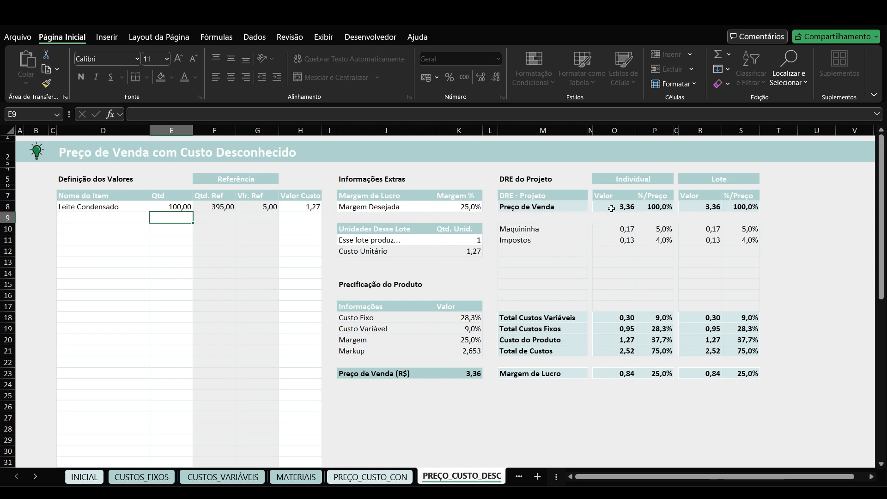
# Replace Leite Condensado with Mel in the first item row and set its quantity to 50
pyautogui.click(127, 207)
pyautogui.hotkey('alt', 'Down')
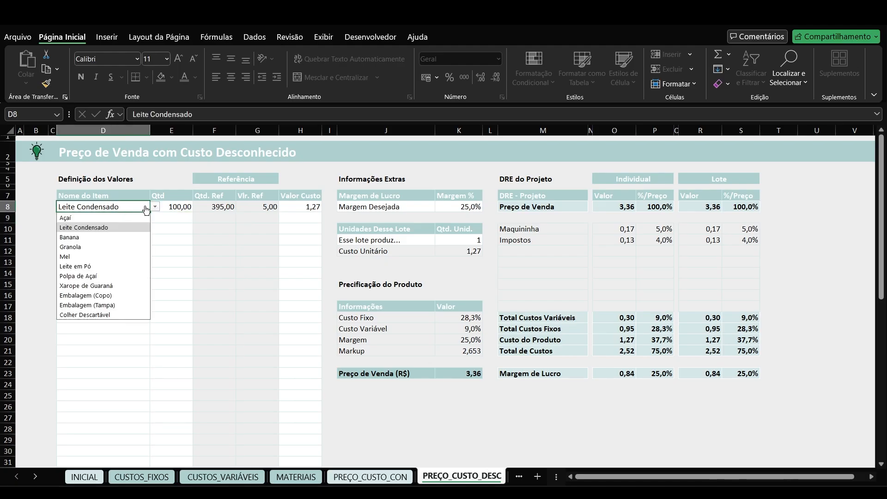
pyautogui.click(70, 256)
pyautogui.press('Right')
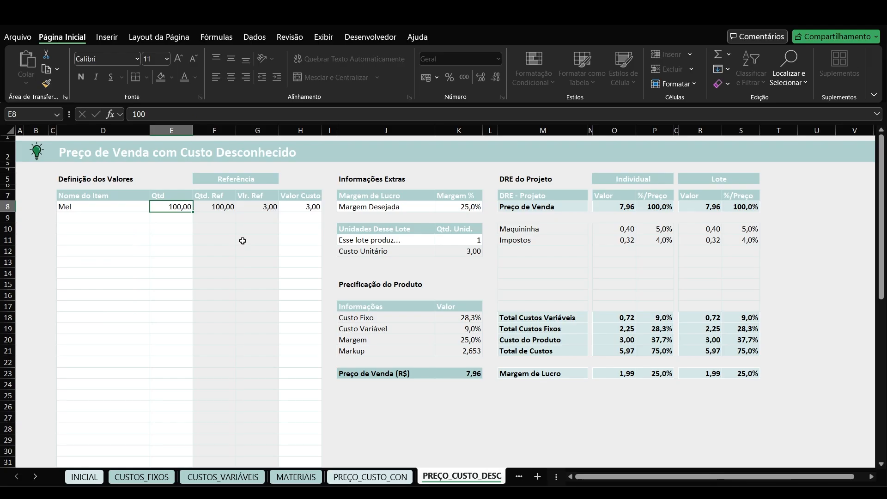
pyautogui.write('50')
pyautogui.press('Return')
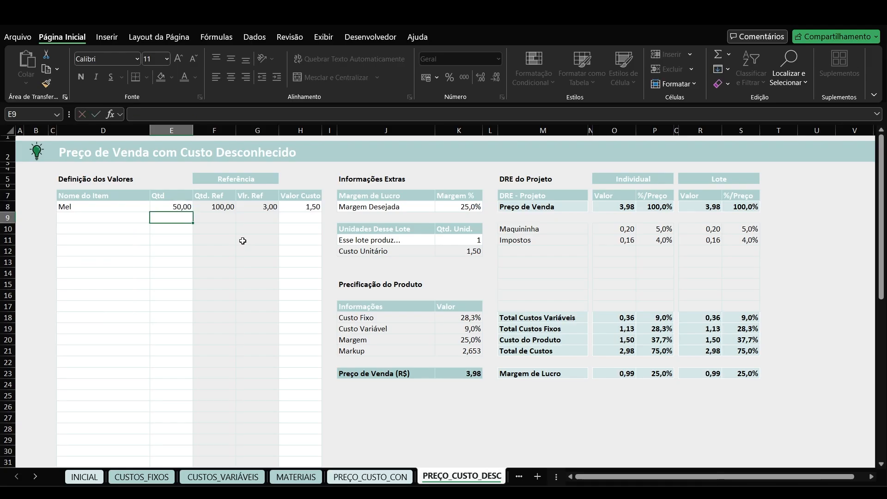
# Replace Mel with Leite em Pó in the first item row and set its quantity to 60
pyautogui.click(107, 207)
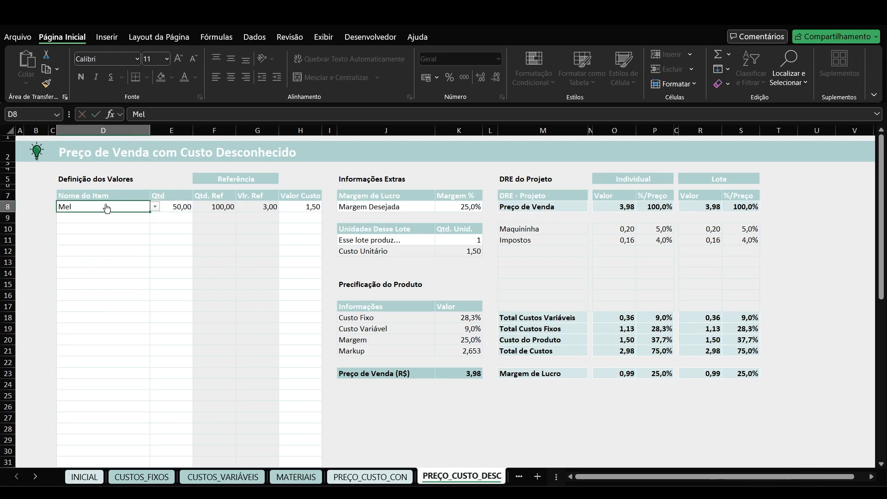
pyautogui.hotkey('alt', 'Down')
pyautogui.press('Down')
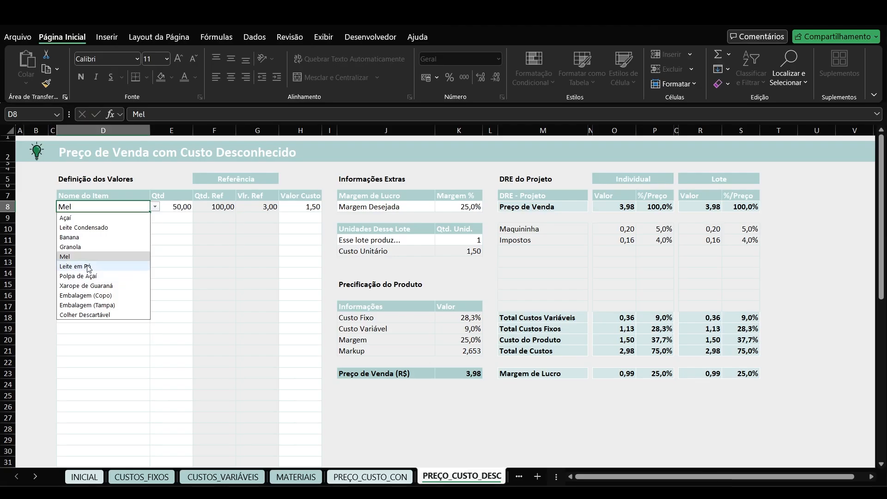
pyautogui.press('Return')
pyautogui.click(175, 209)
pyautogui.write('60')
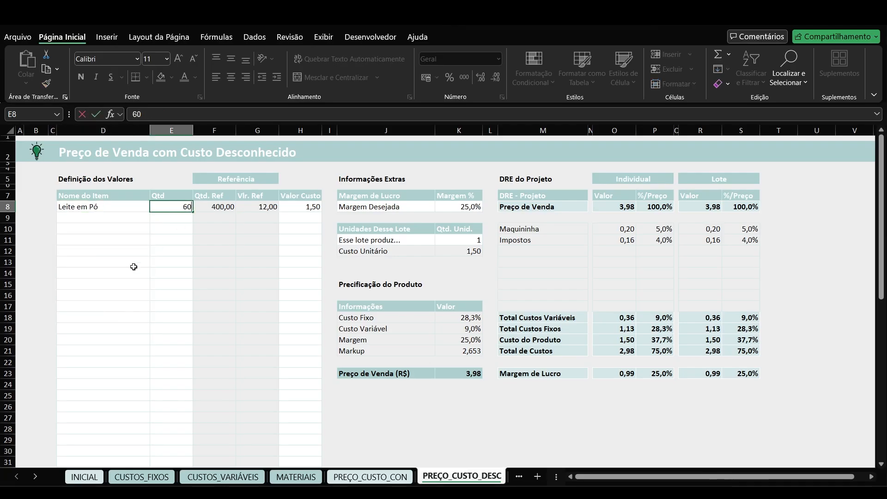
pyautogui.press('Return')
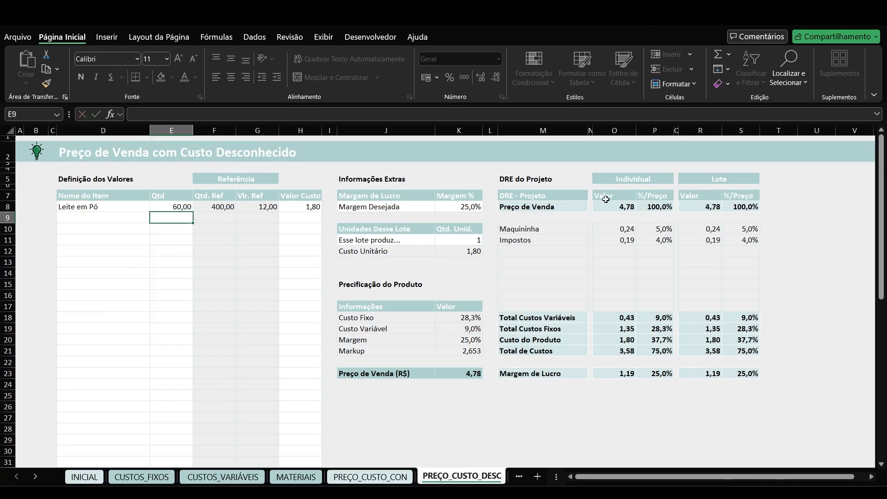